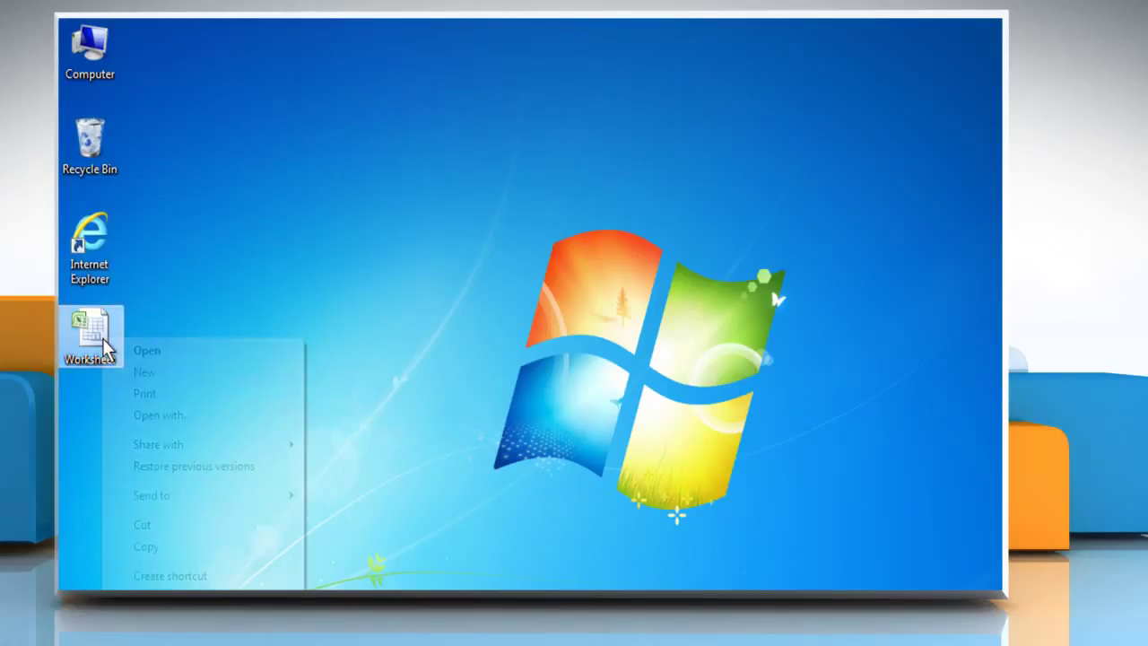
Open the Worksheet file from the desktop in Excel
click(139, 349)
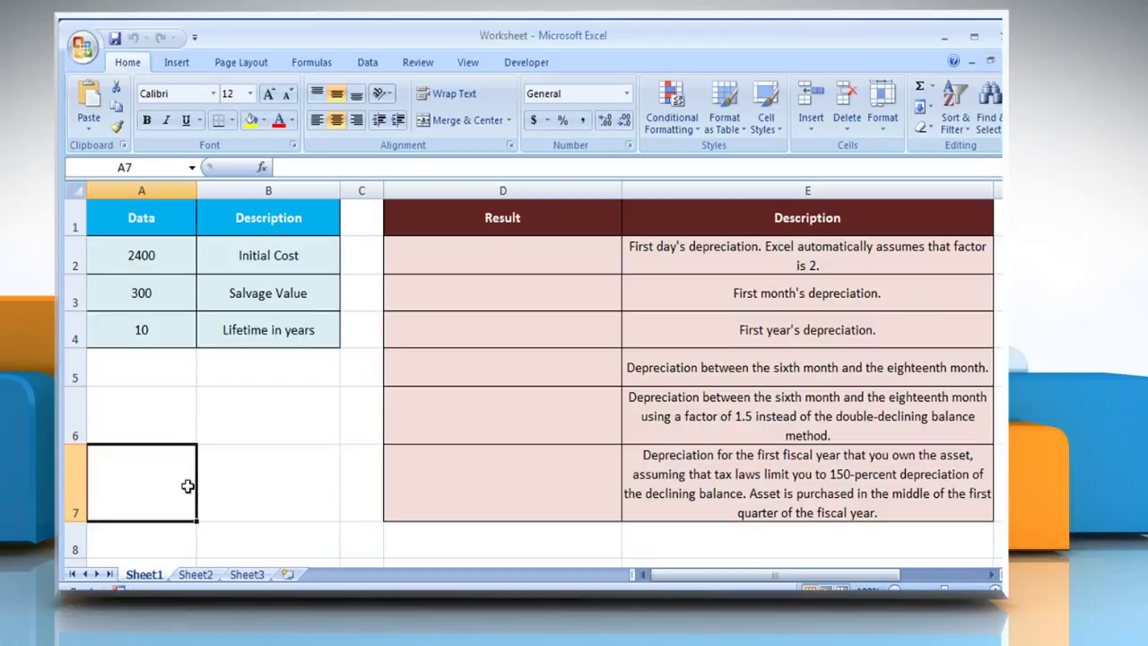
Select cell D2 in the empty Result column once the workbook loads
key(Up)
key(Up)
key(Up)
key(Right)
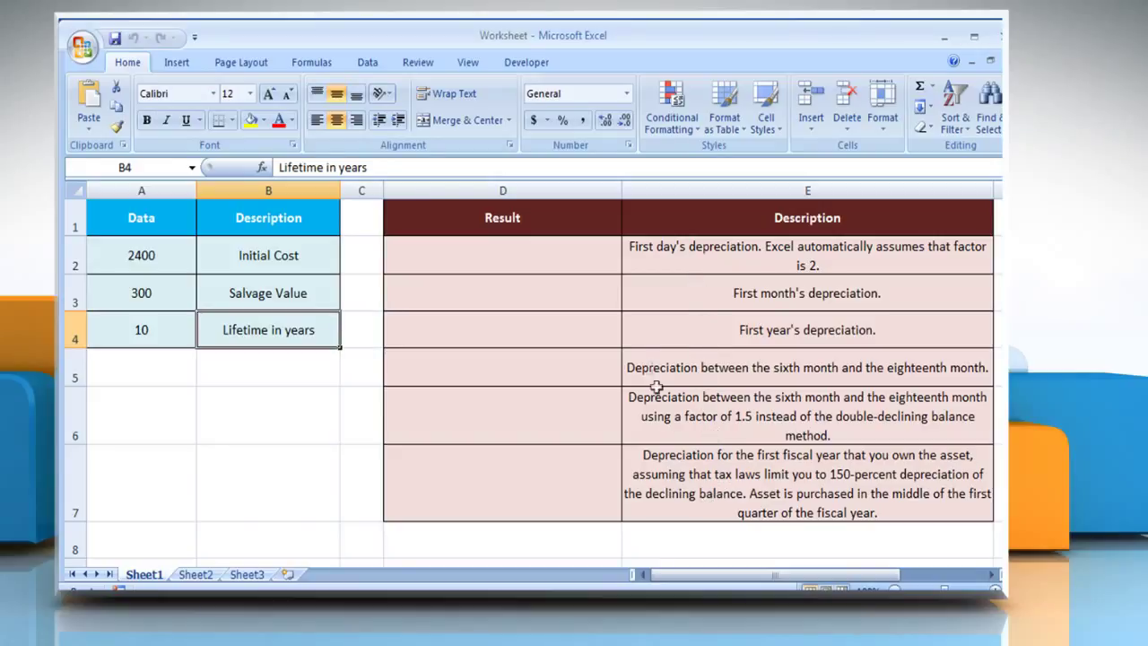
click(551, 260)
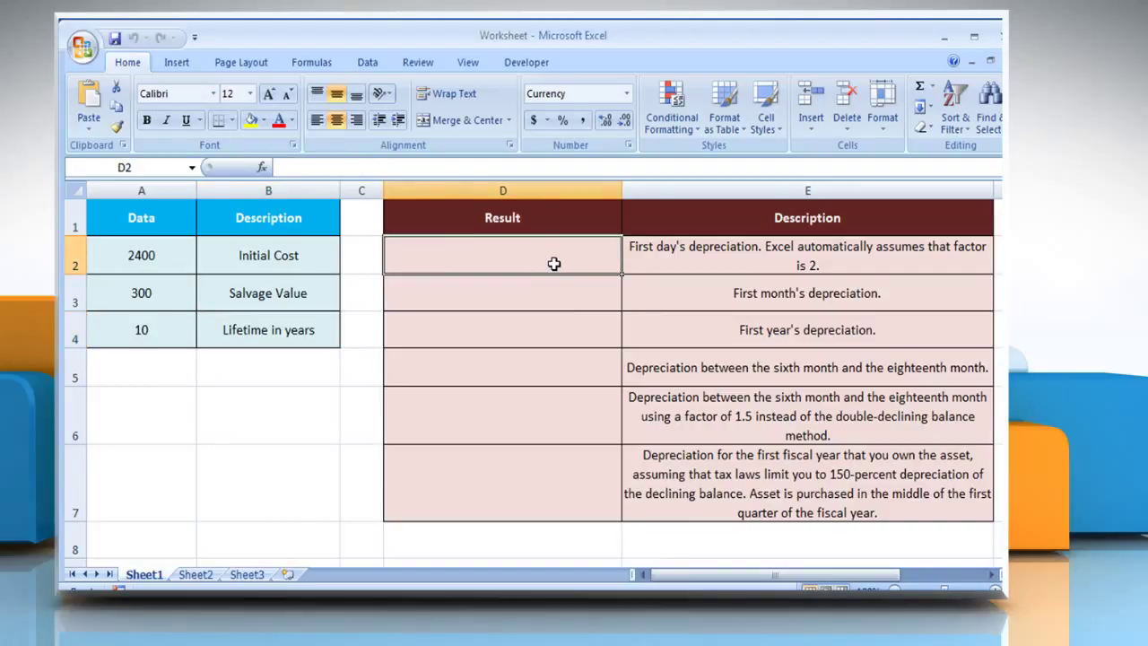
Enter =VDB(A2,A3,A4*365,0,1) in D2 for the first day's depreciation, $1.32
text(=VD)
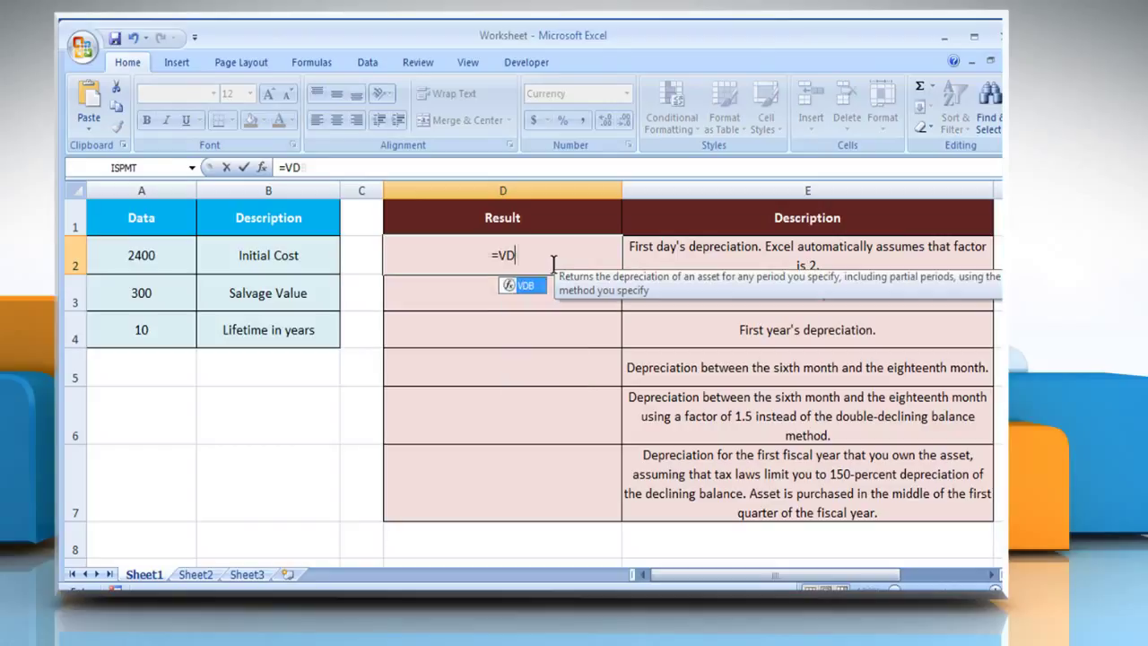
text(B()
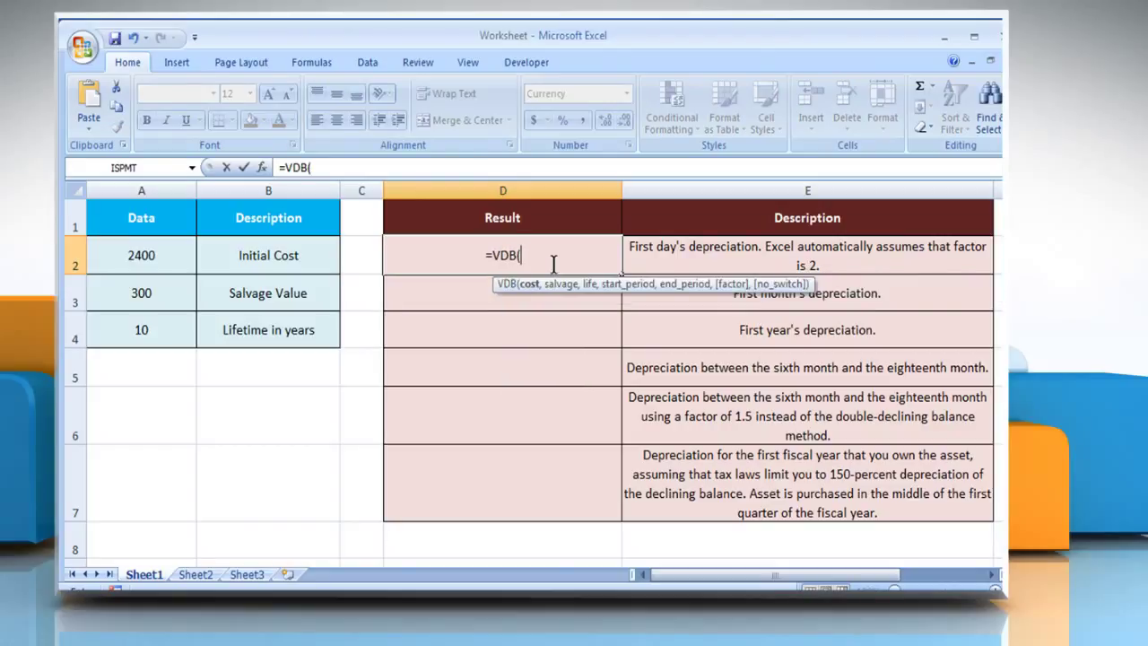
click(186, 257)
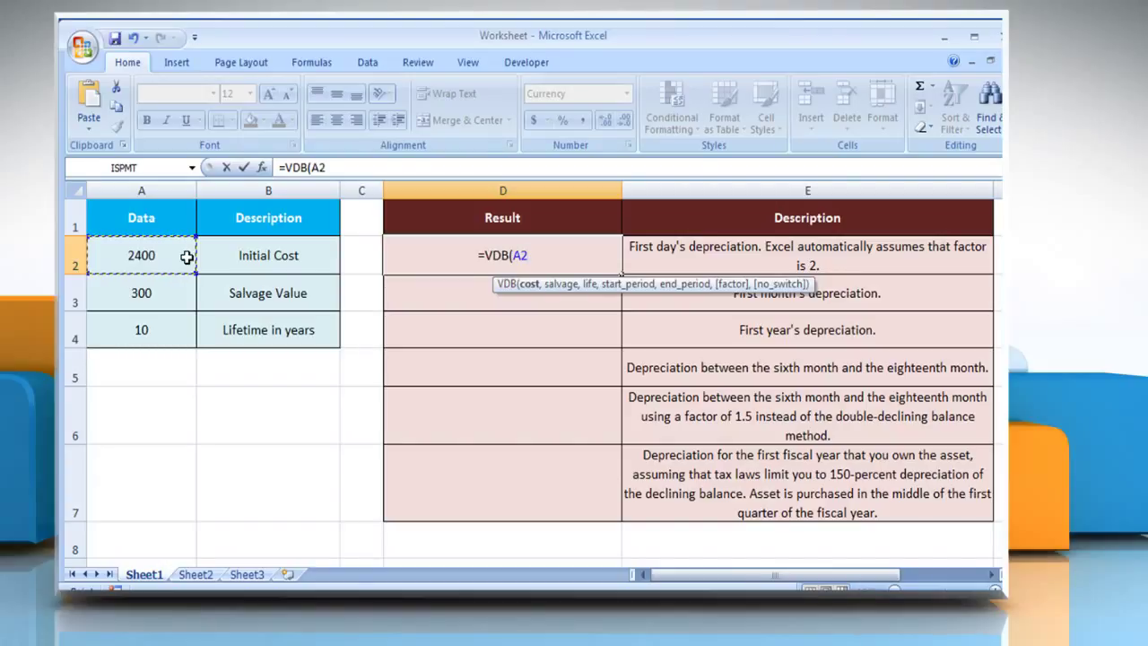
text(,)
click(183, 293)
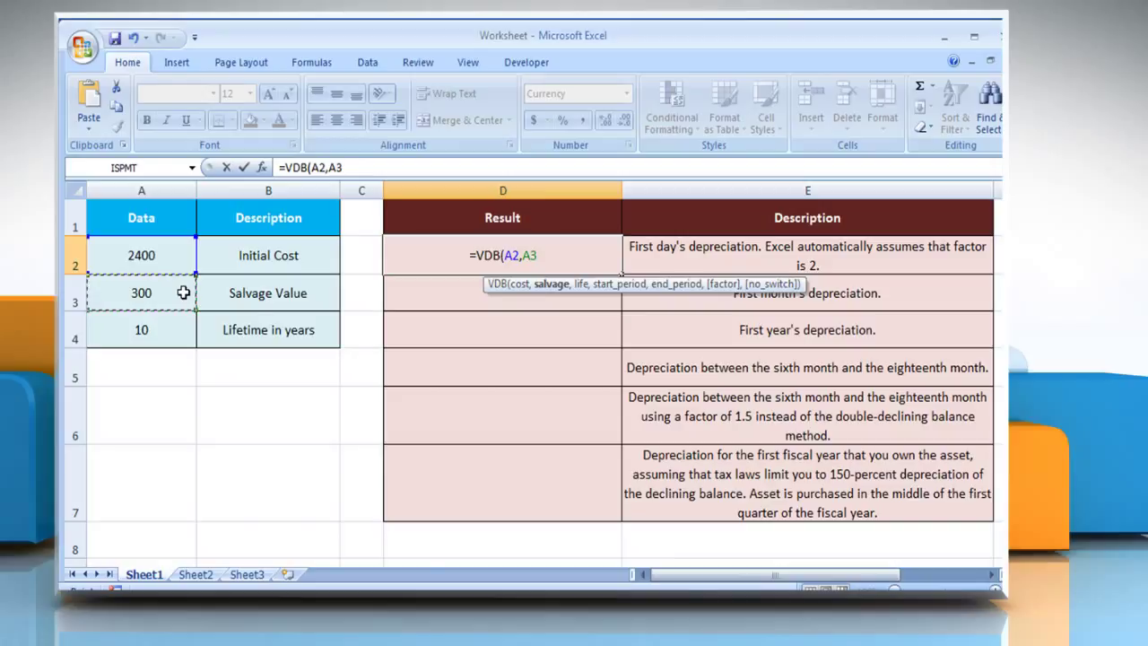
text(,)
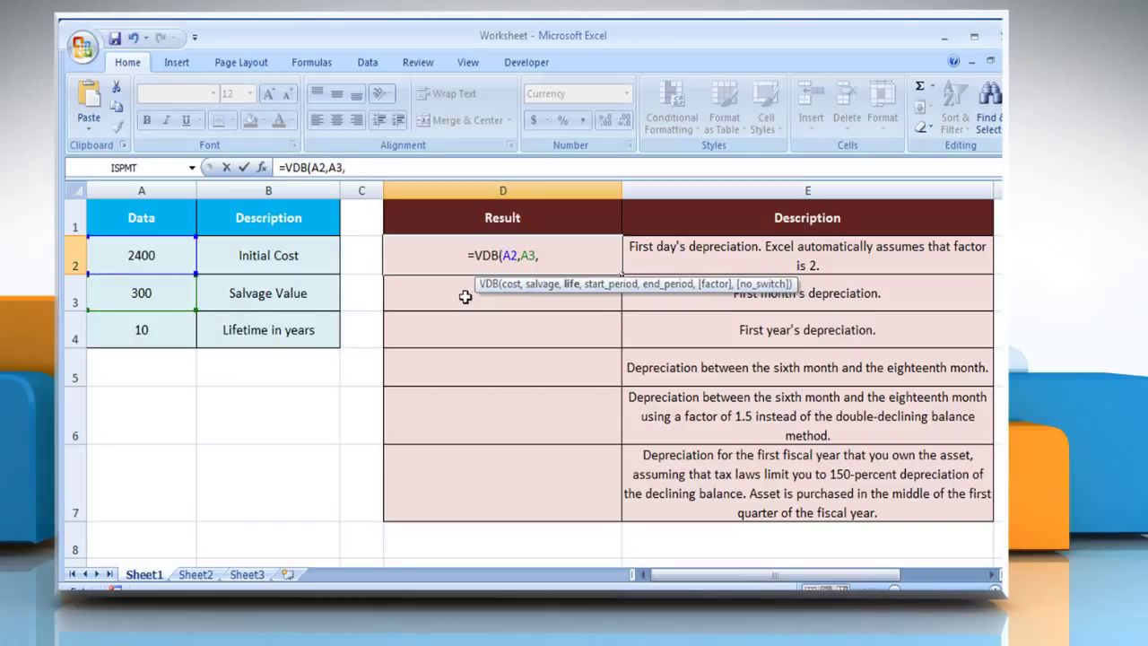
click(184, 335)
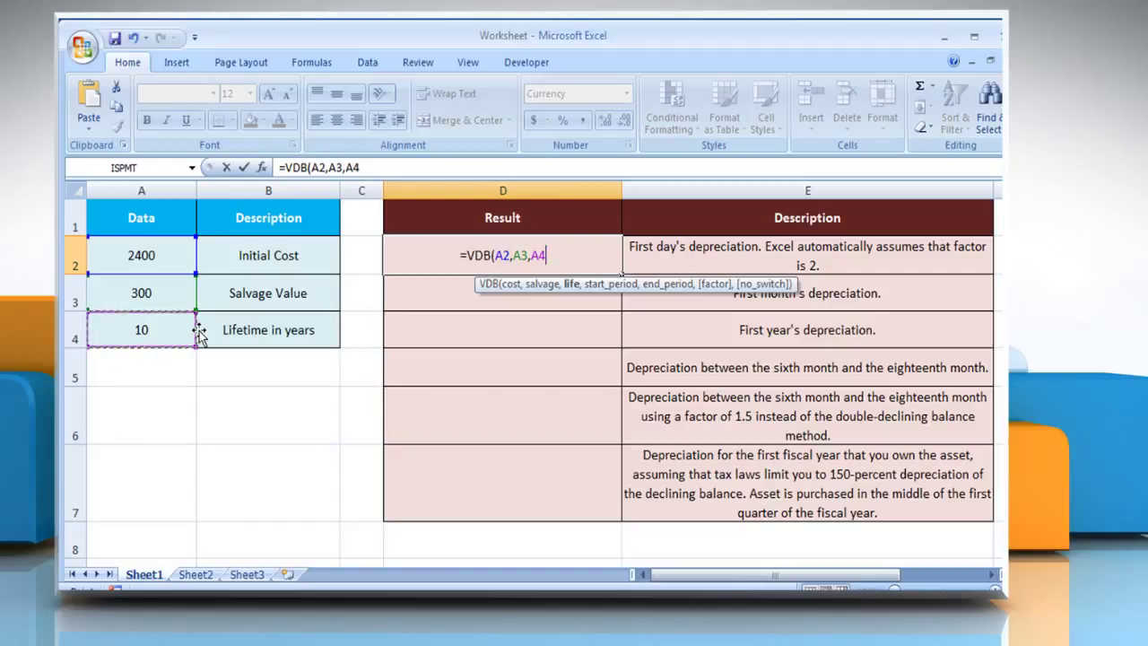
text(*365,)
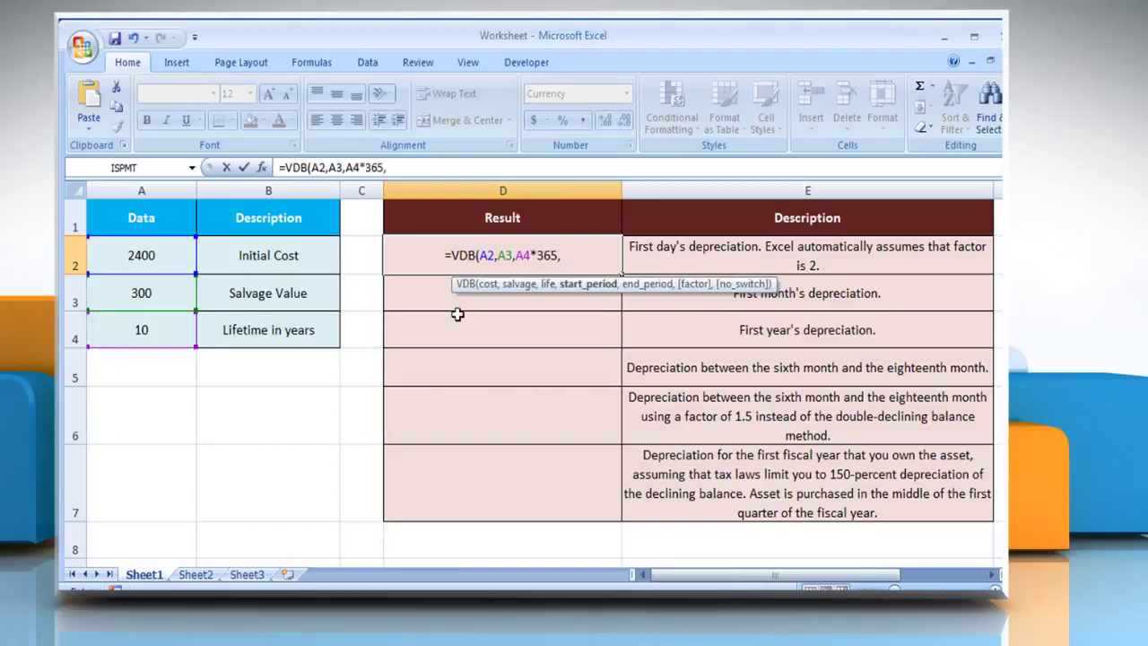
text(0,)
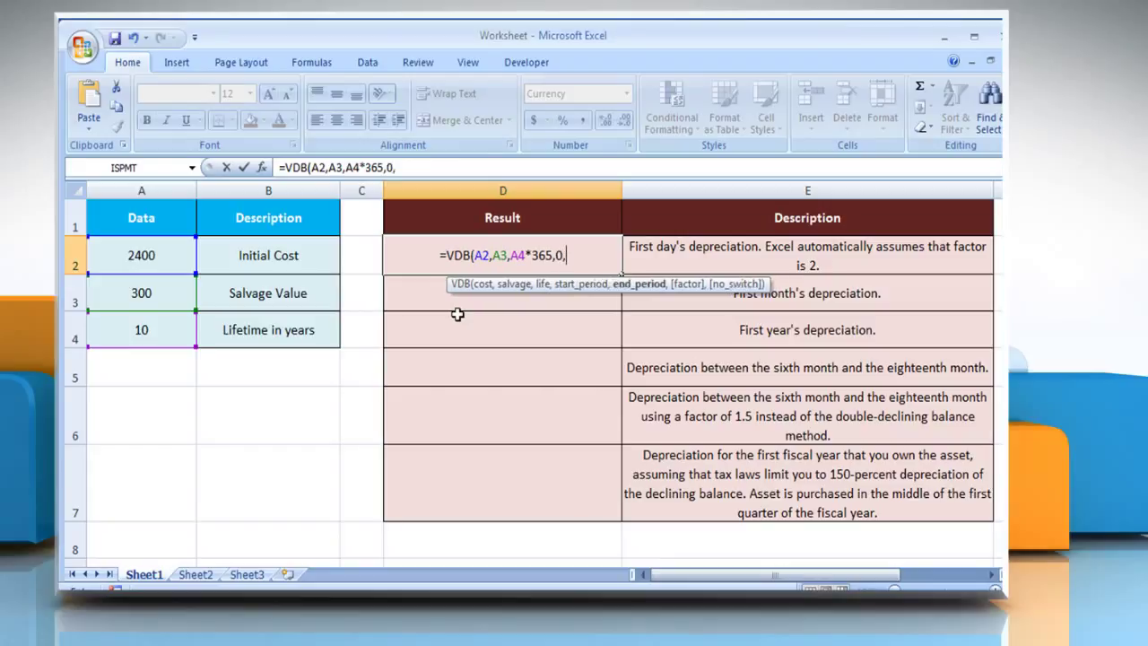
text(1)
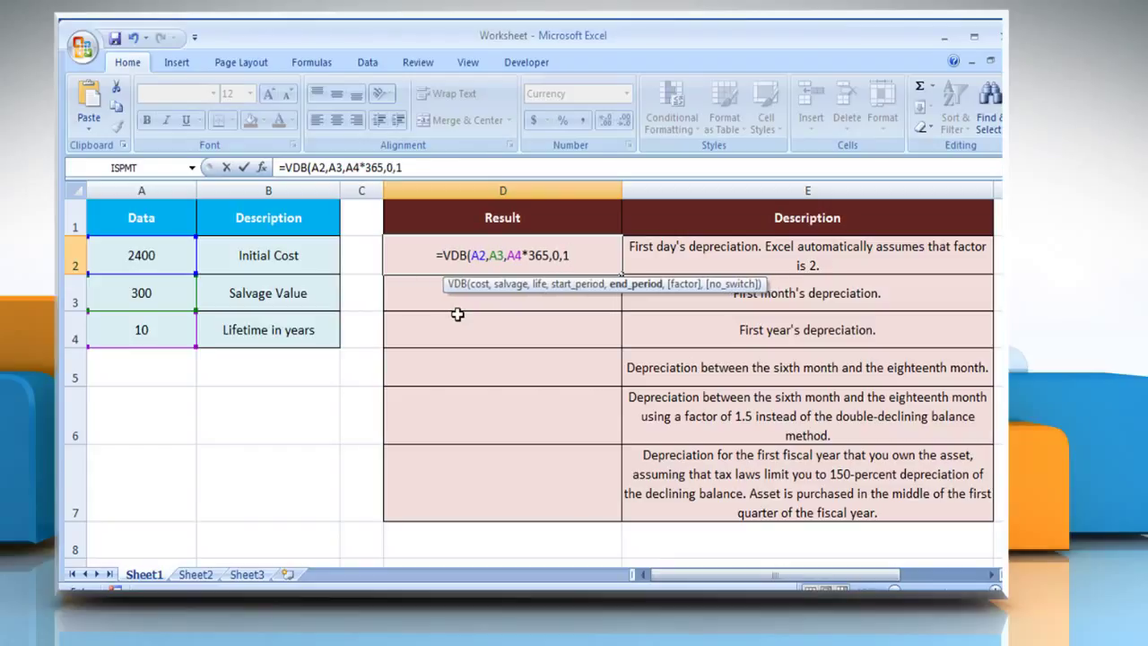
text())
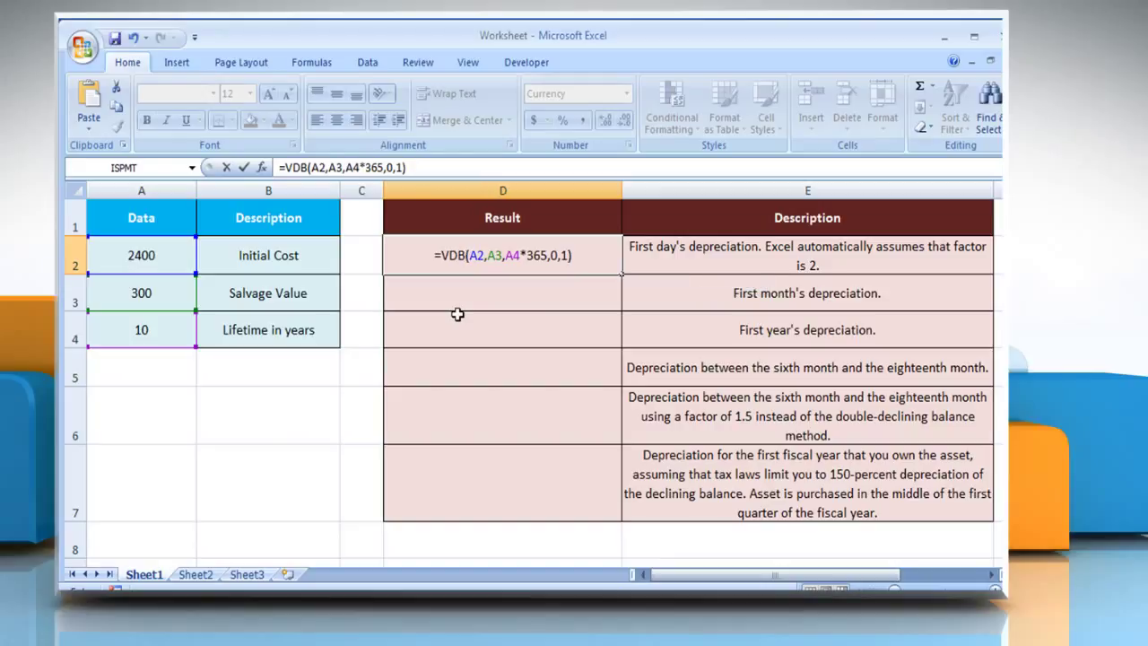
key(Return)
click(543, 253)
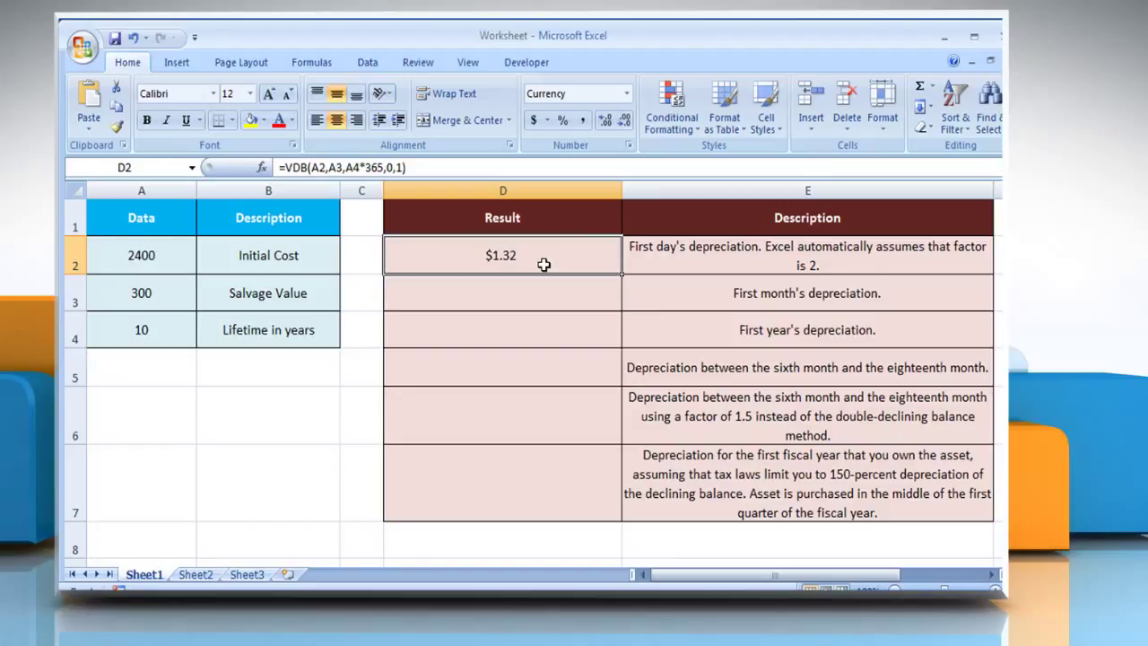
click(535, 291)
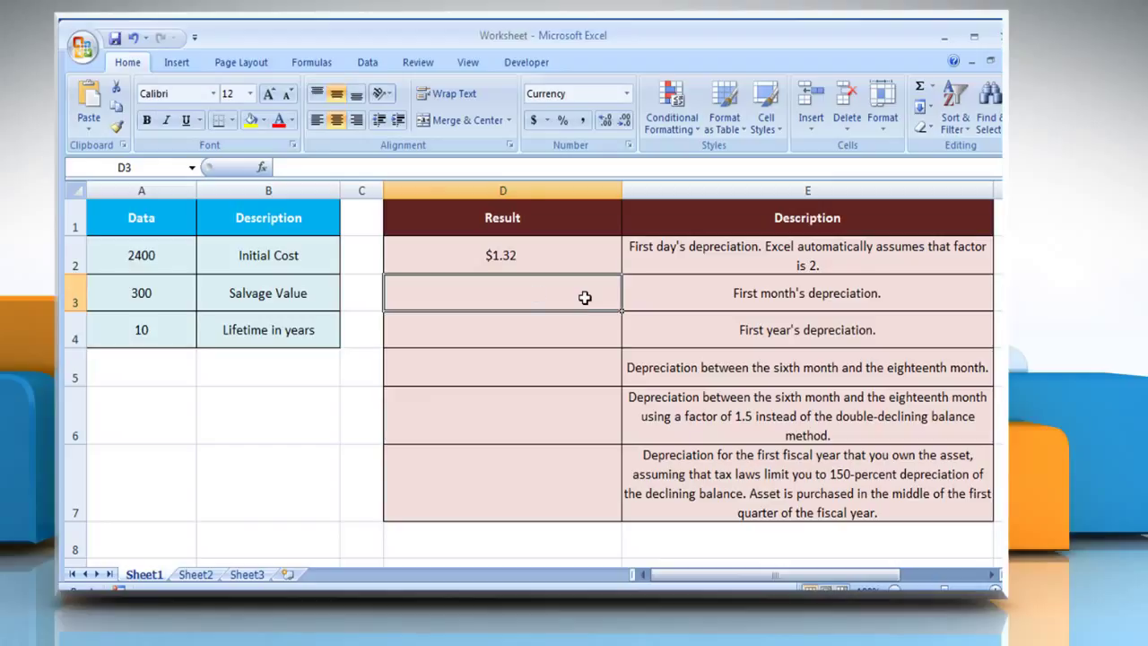
Enter =VDB(A2,A3,A4*12,0,1) in D3 for the first month's depreciation, $40.00
text(=VDB()
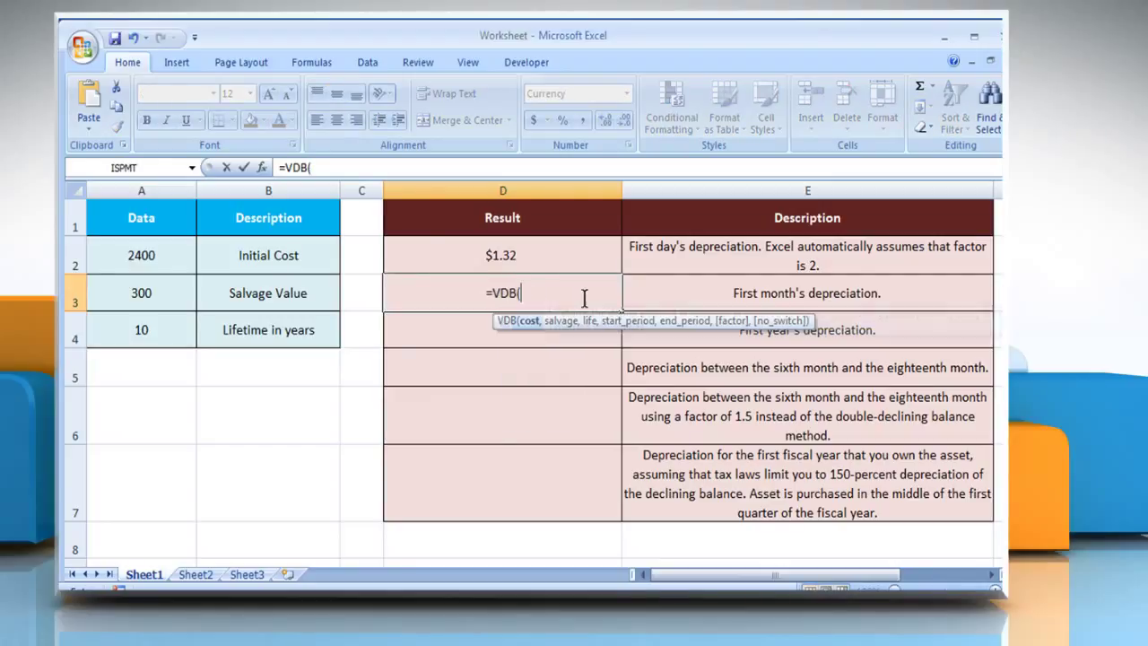
click(179, 265)
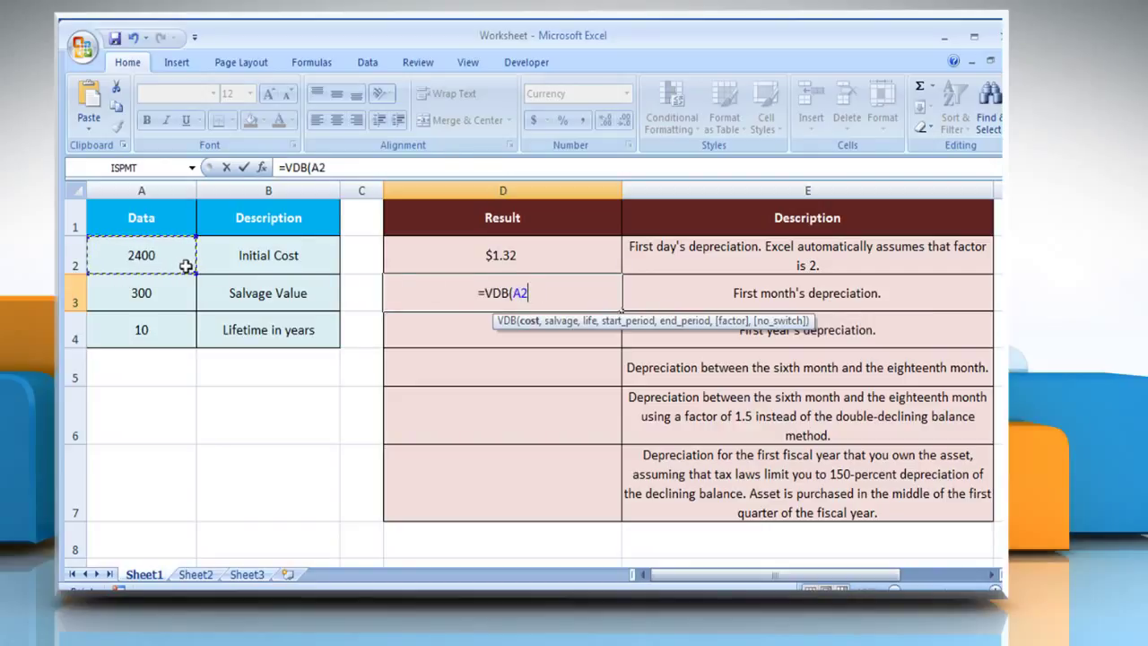
text(,)
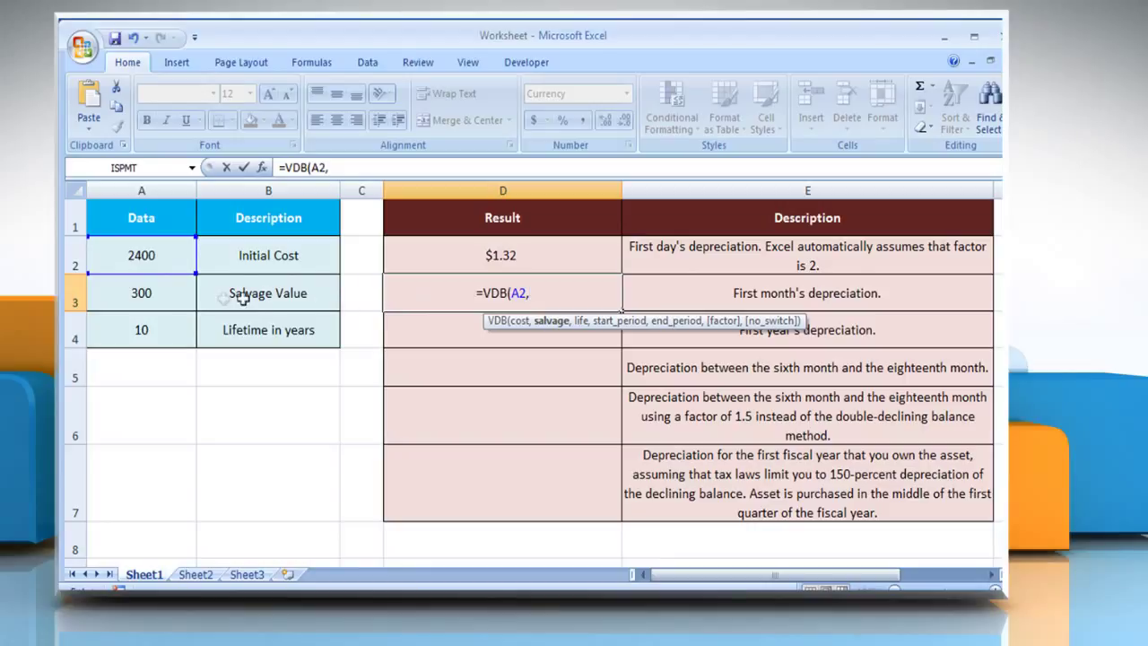
click(164, 298)
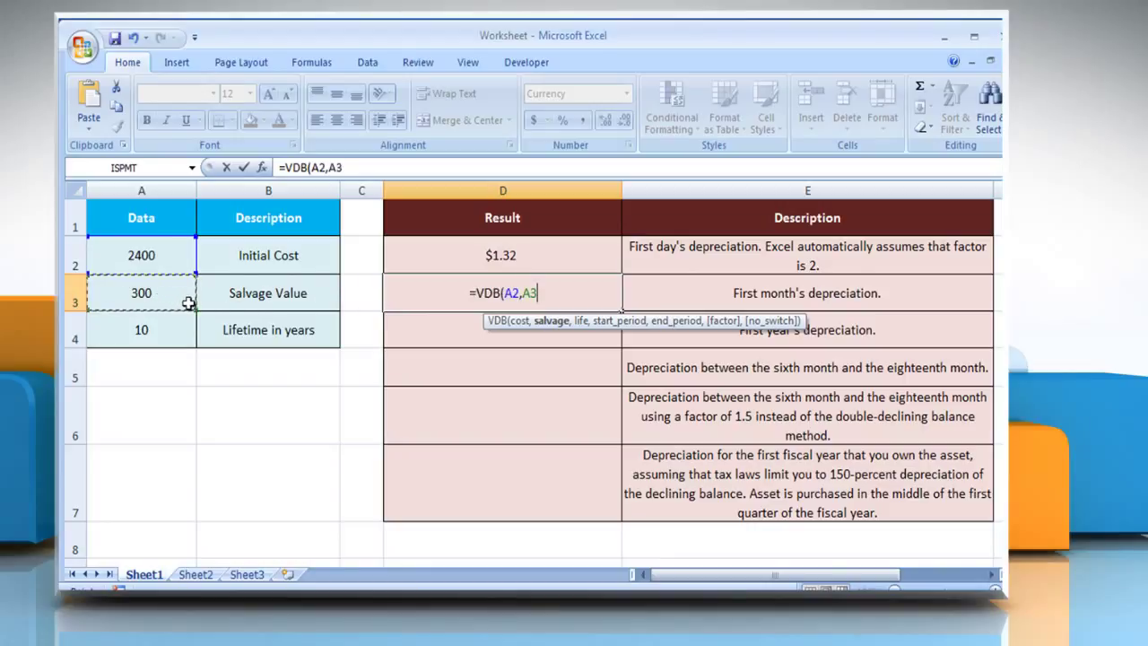
text(,)
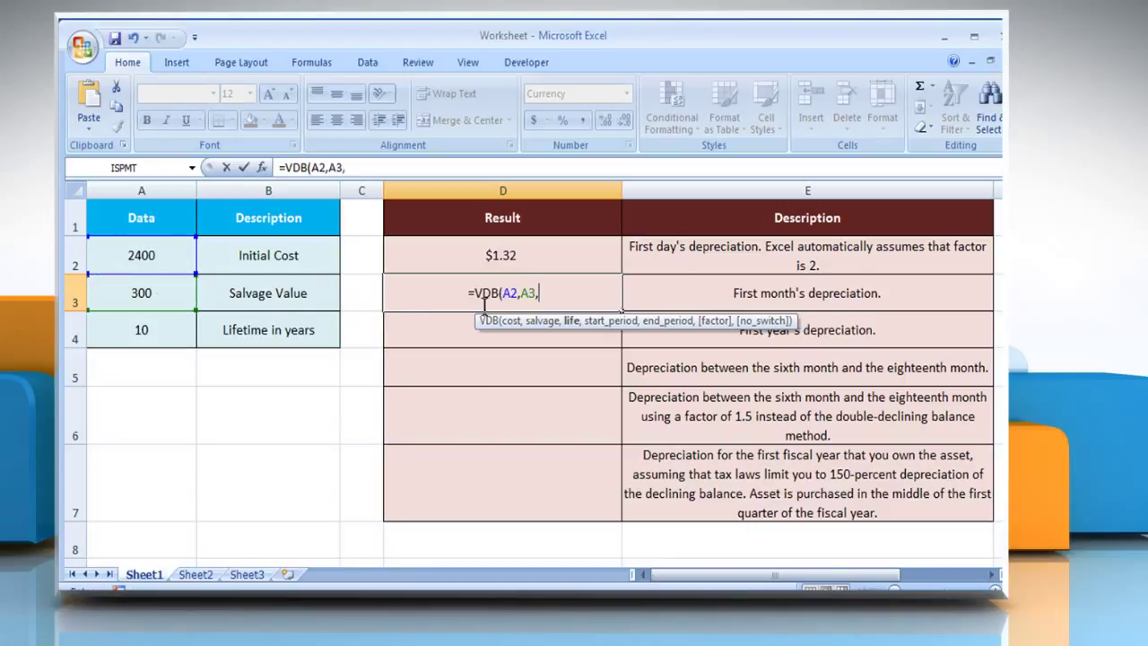
click(172, 333)
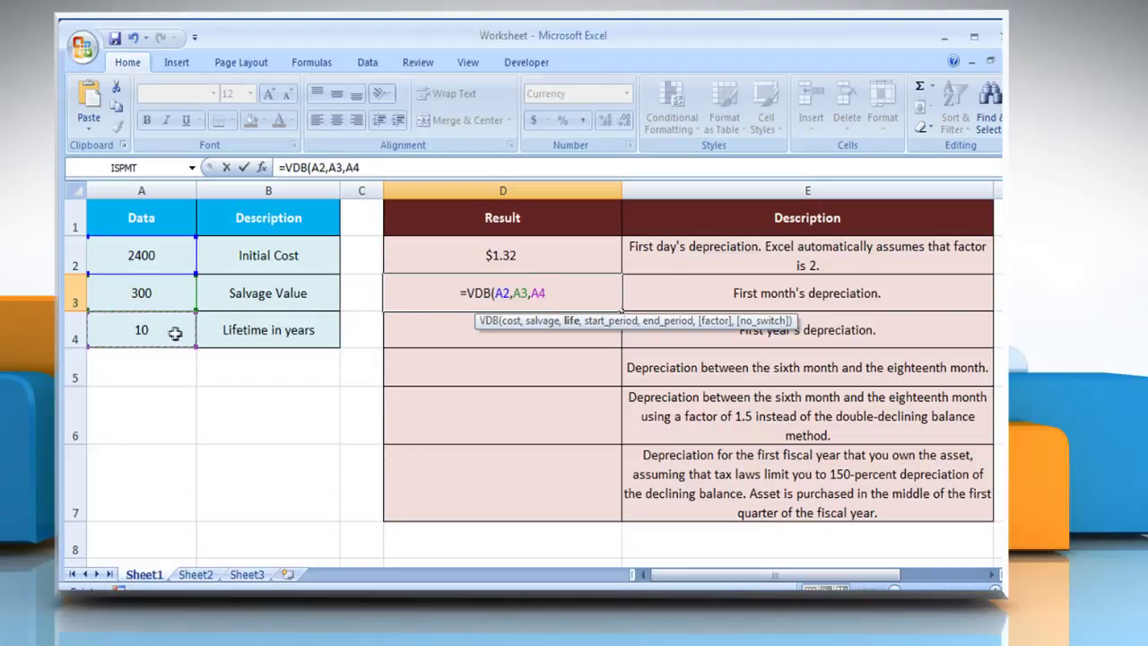
text(*)
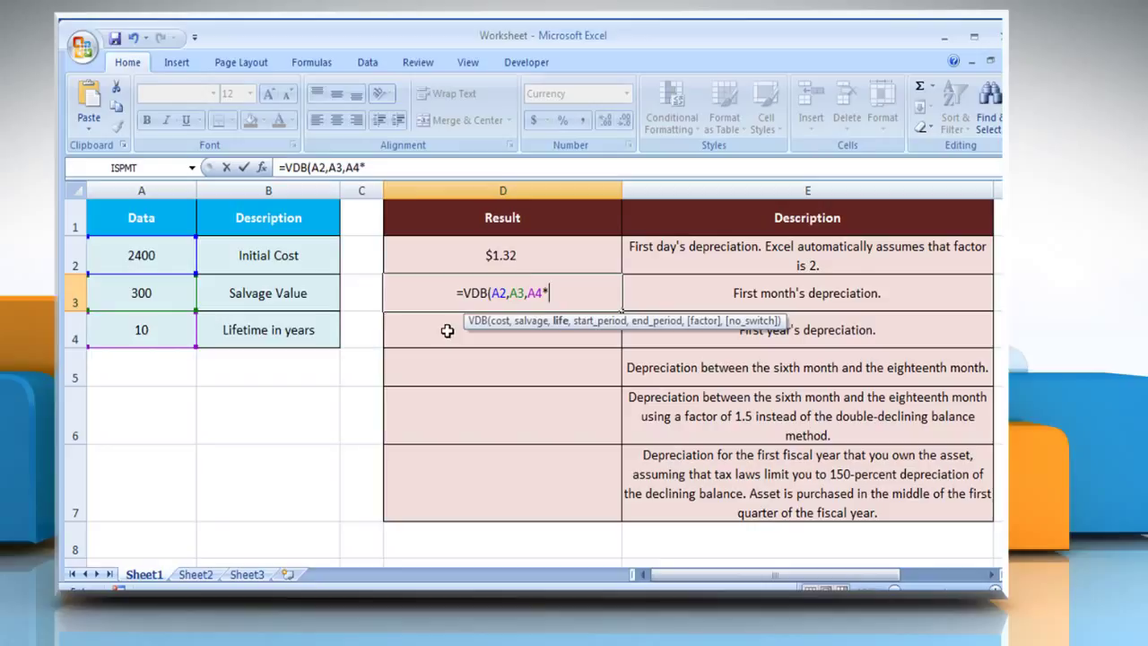
text(12,0)
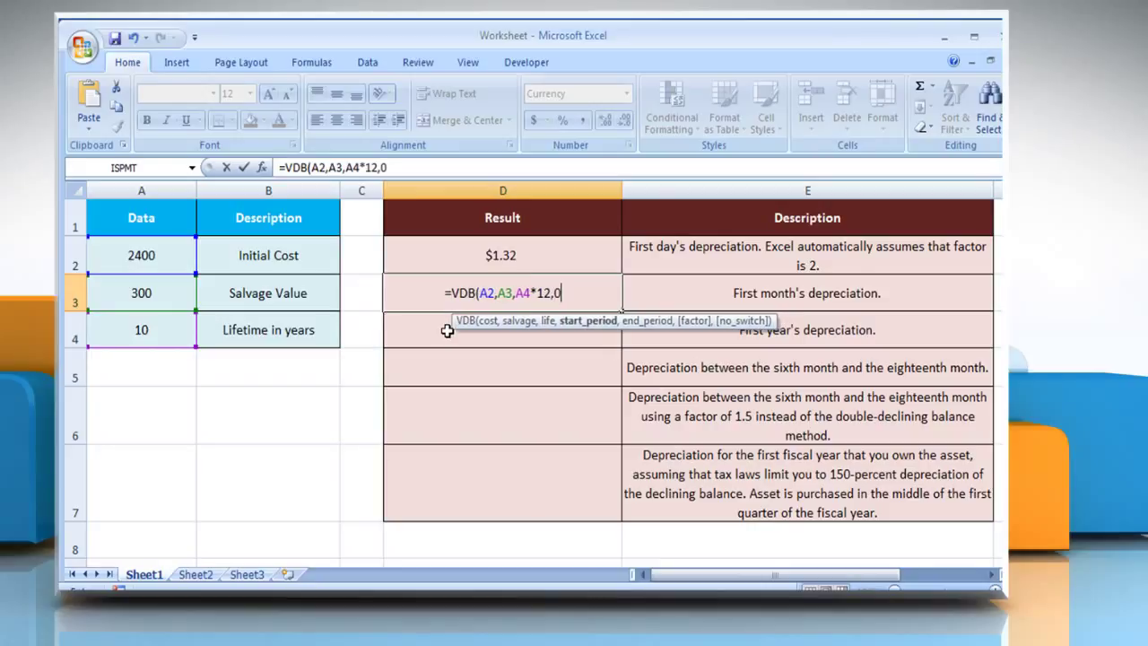
text(,)
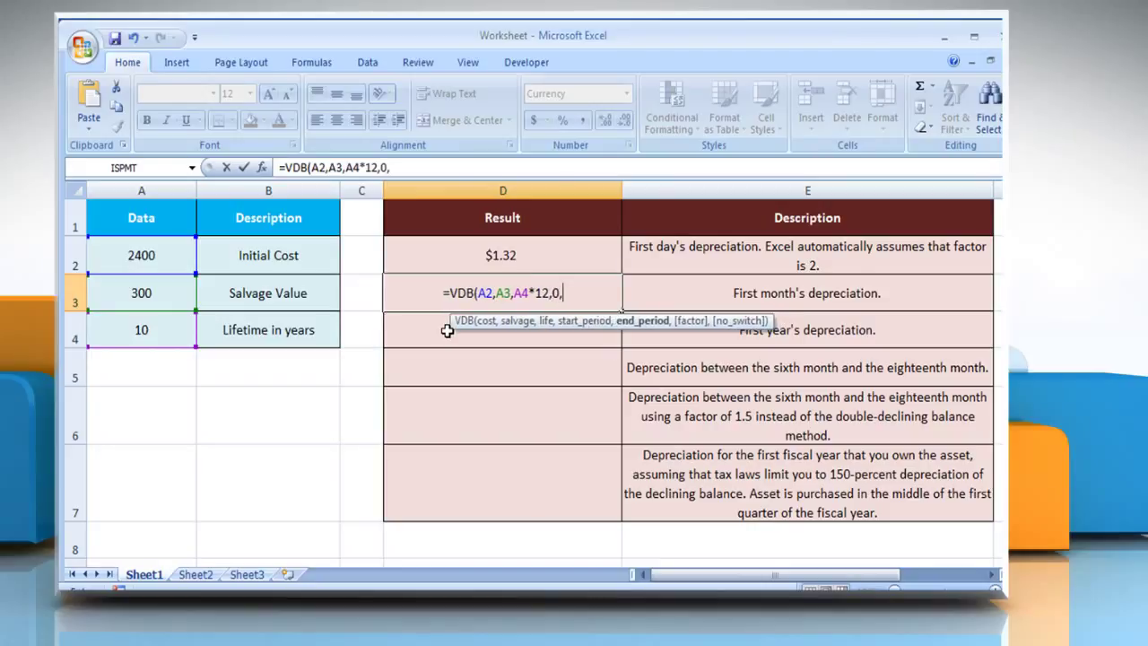
text(1))
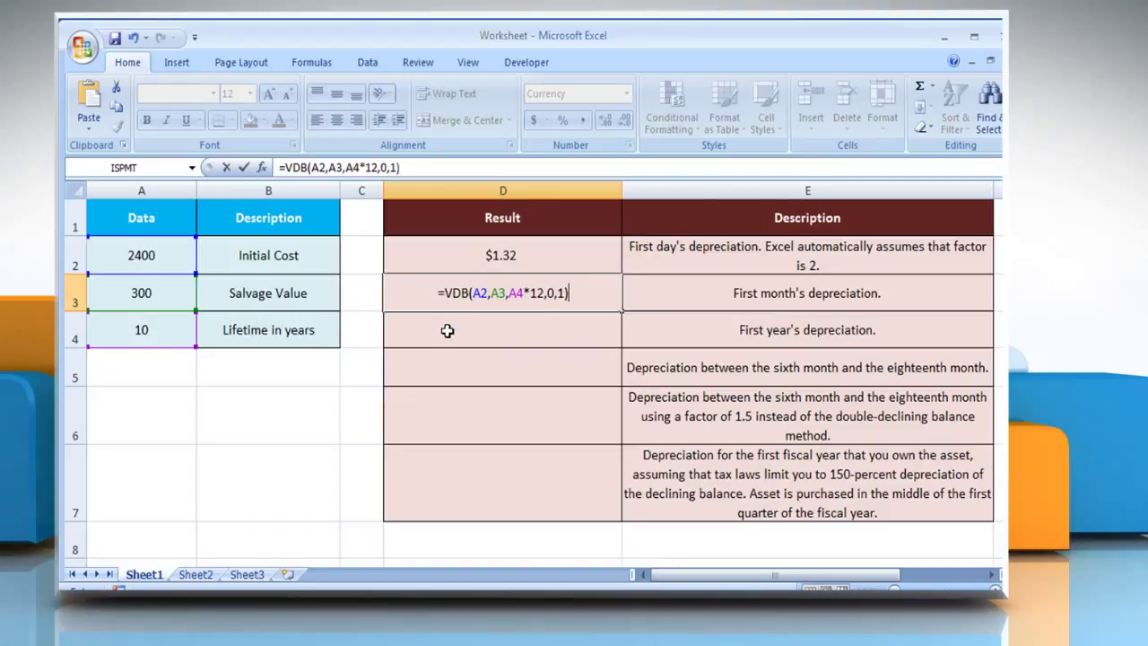
key(Return)
click(546, 293)
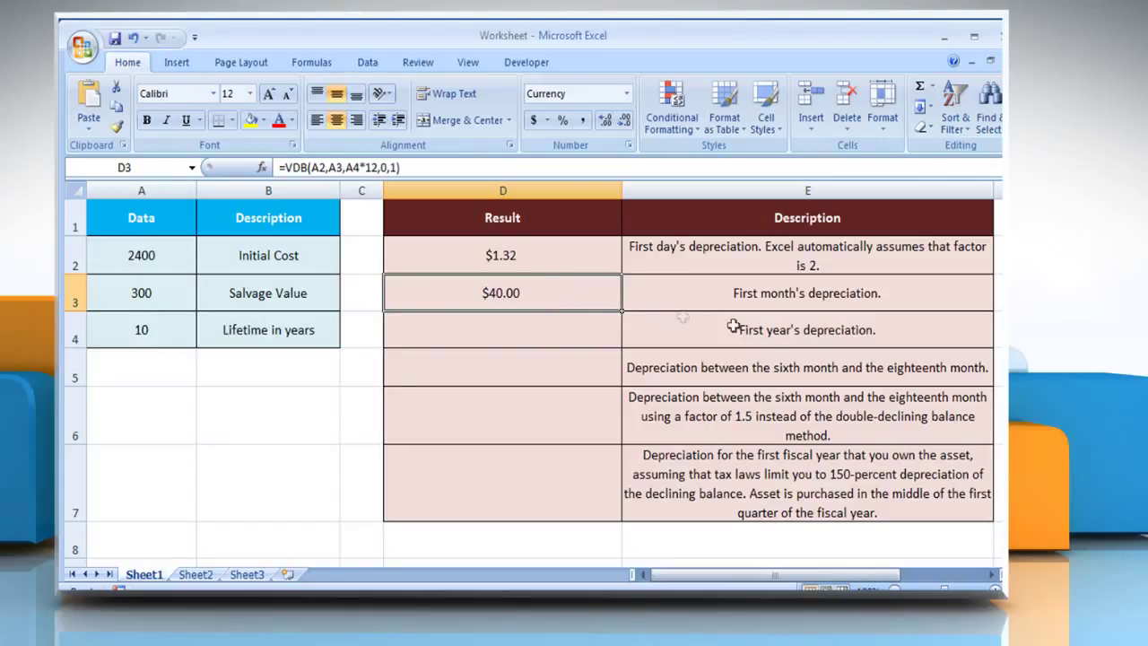
Enter =VDB(A2,A3,A4,0,1) in D4 for the first year's depreciation, $480.00
click(577, 336)
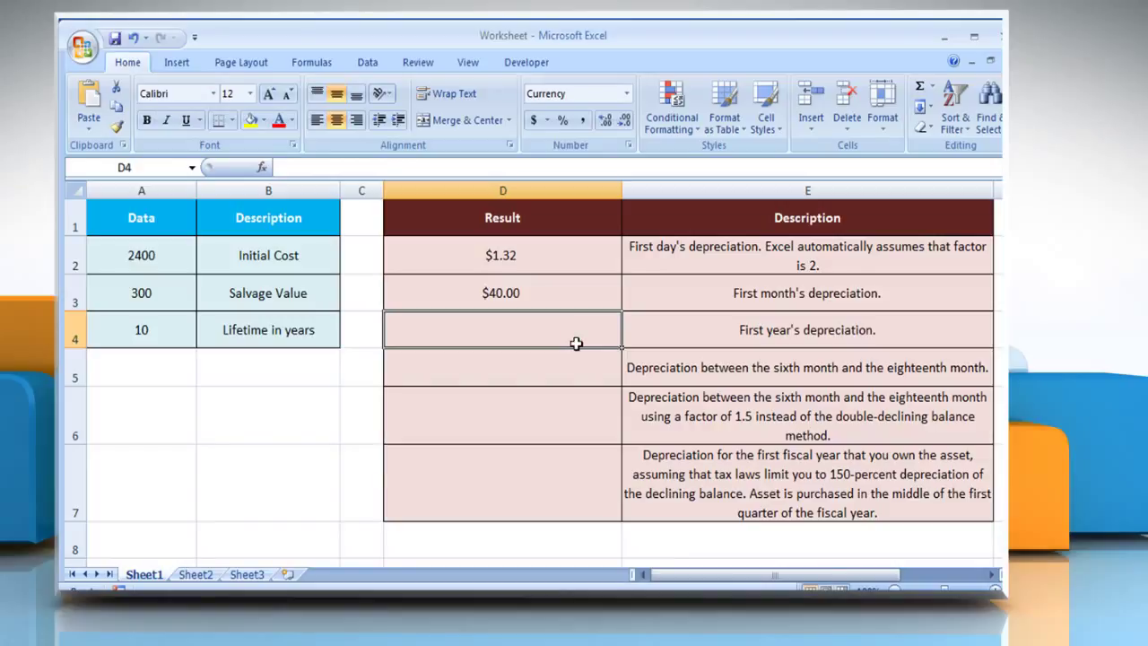
text(=VD)
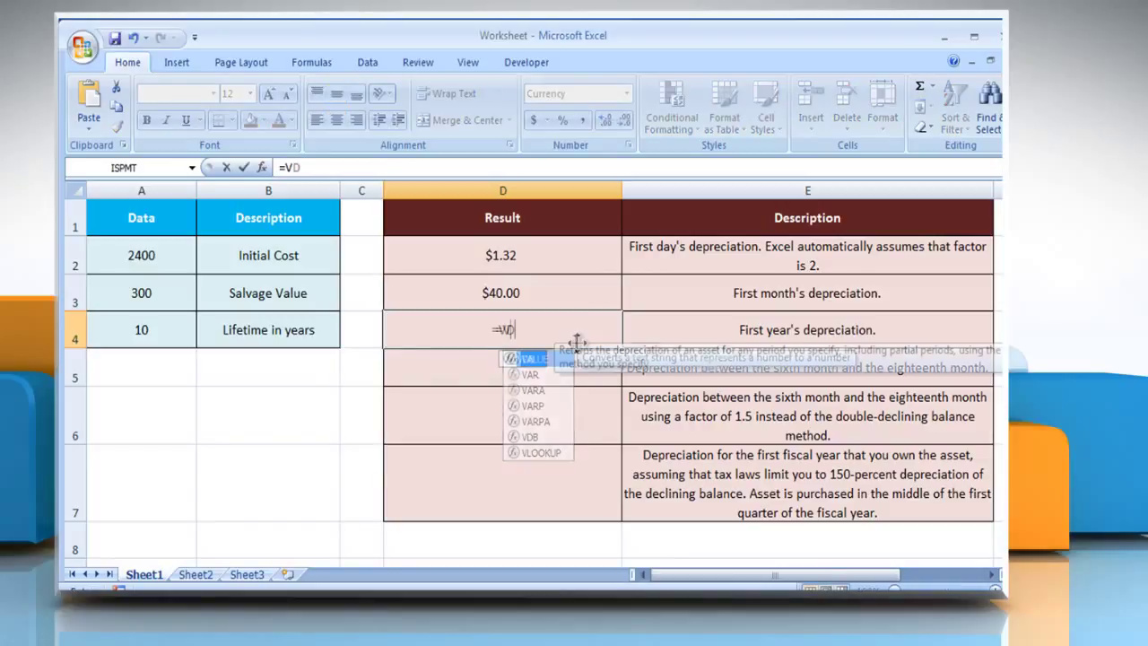
text(B()
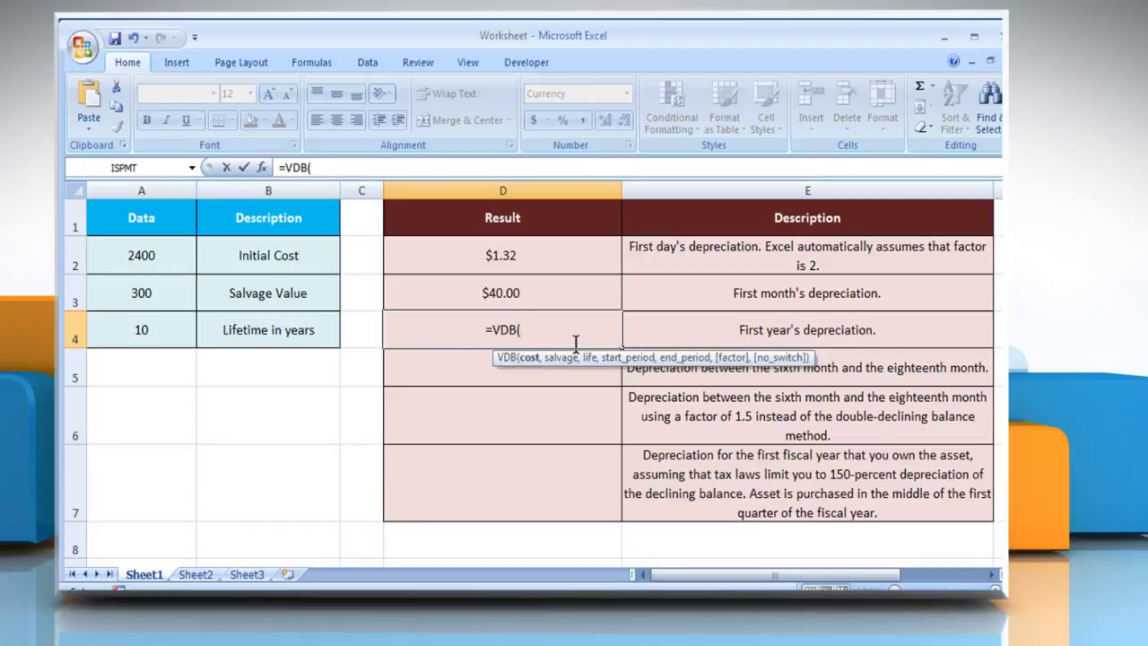
click(186, 257)
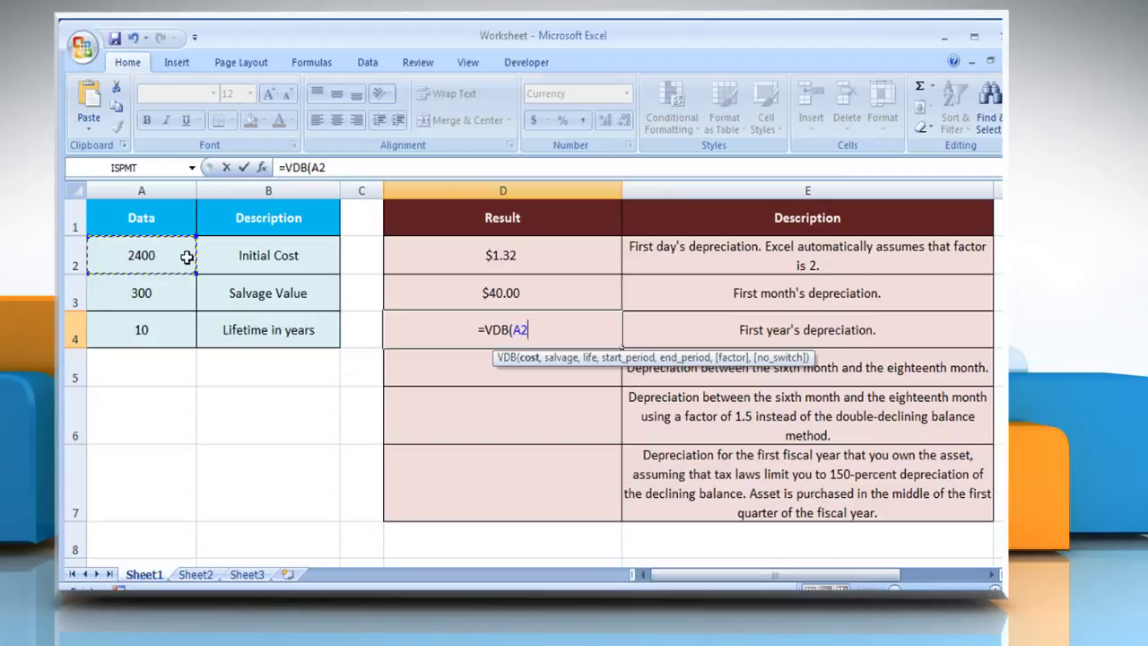
text(,)
click(167, 296)
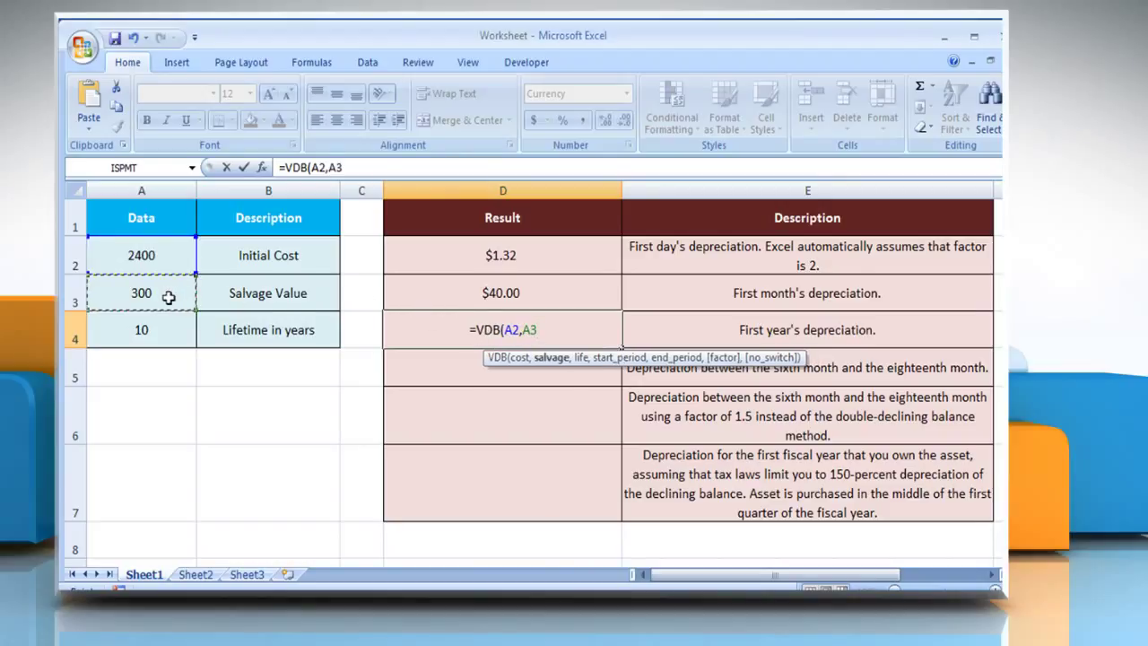
text(,)
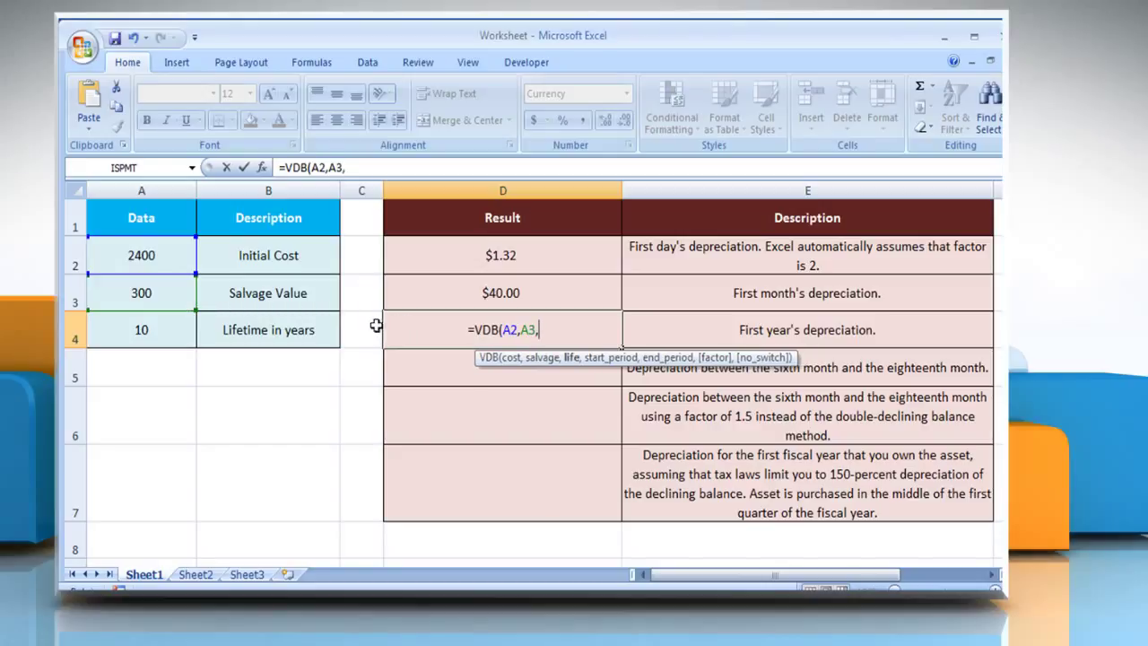
click(173, 329)
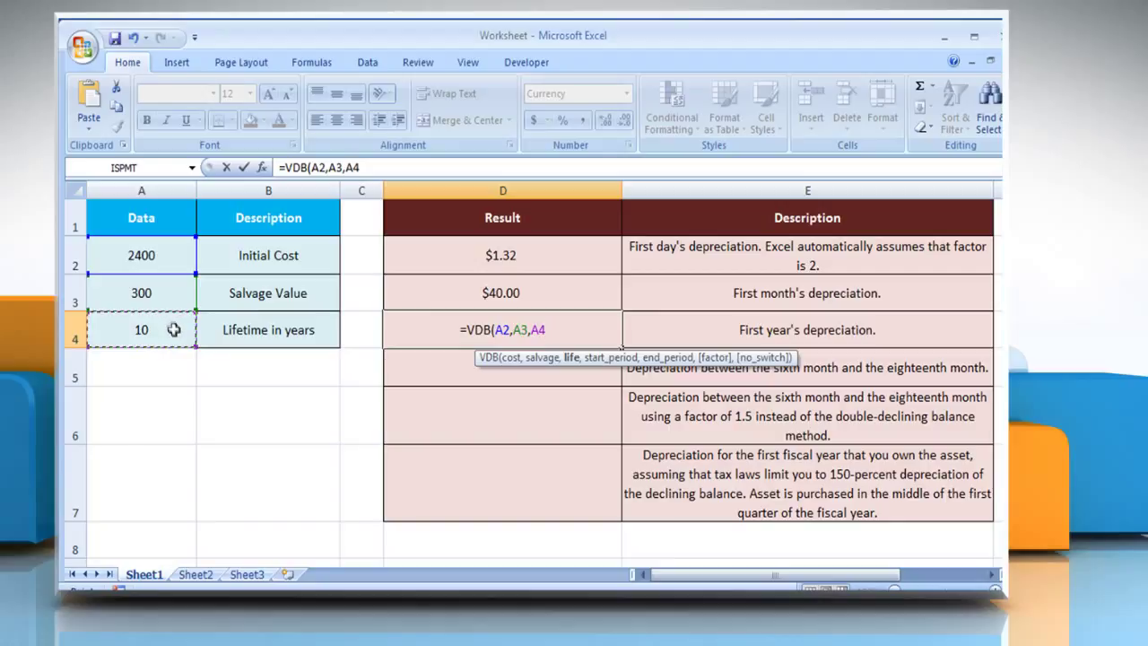
text(,)
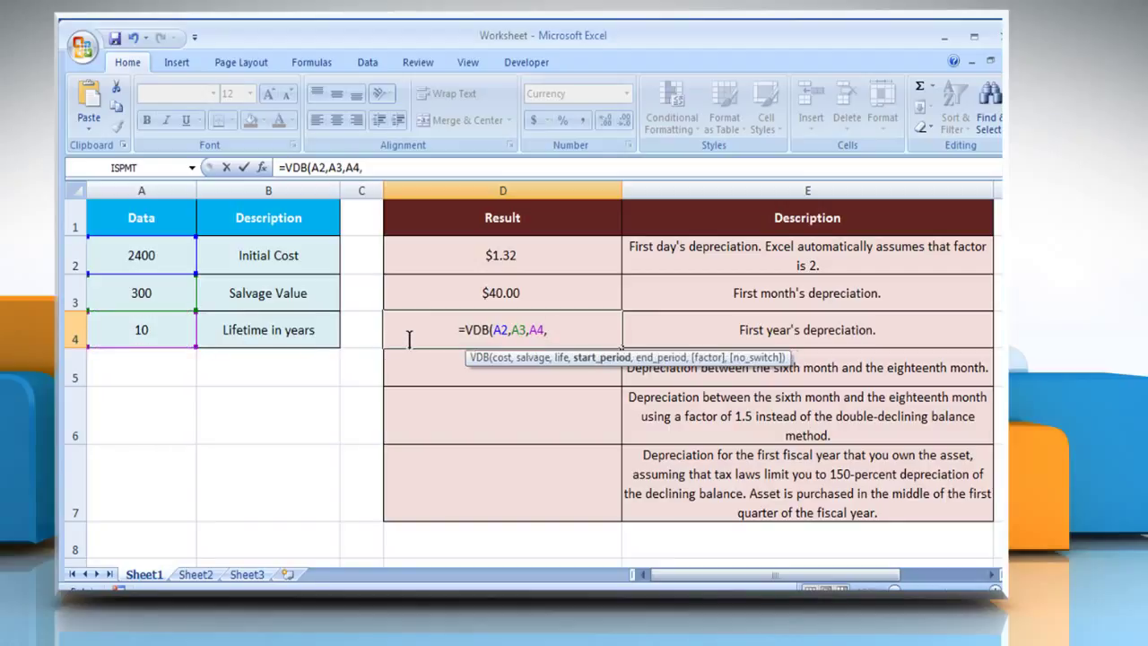
text(0,)
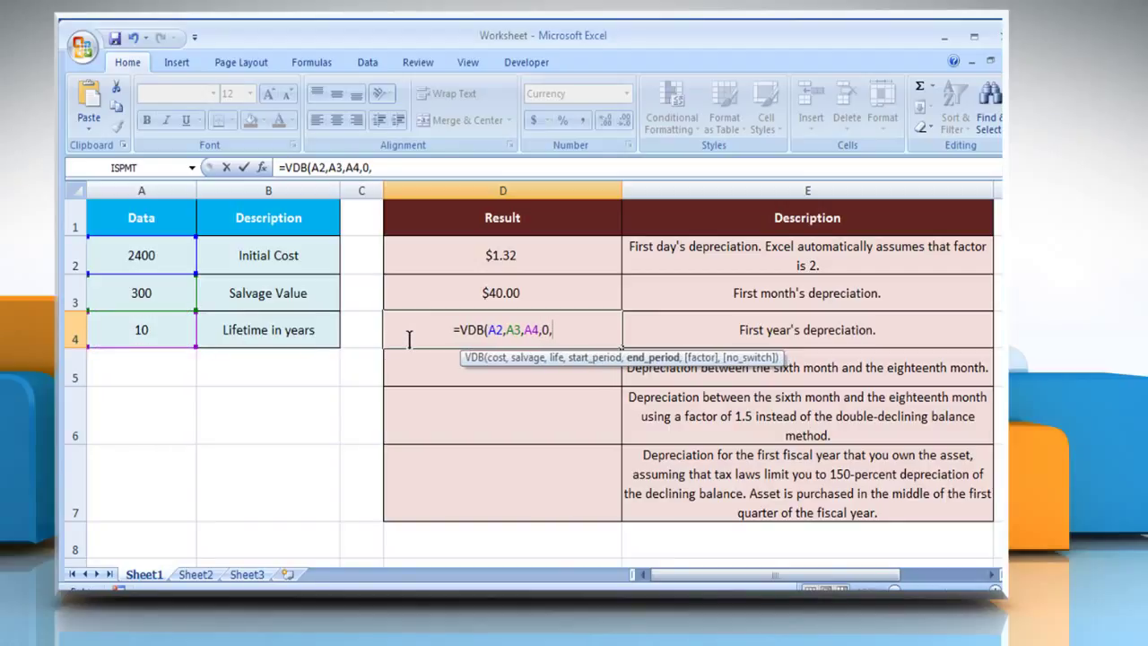
text(1))
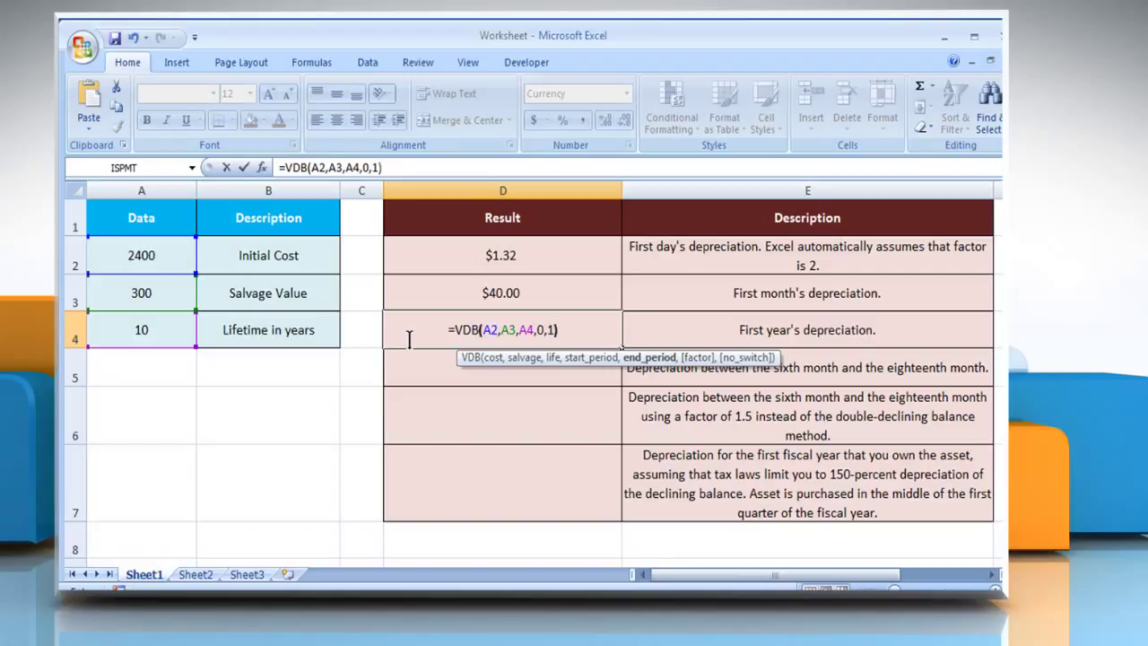
key(ctrl+Return)
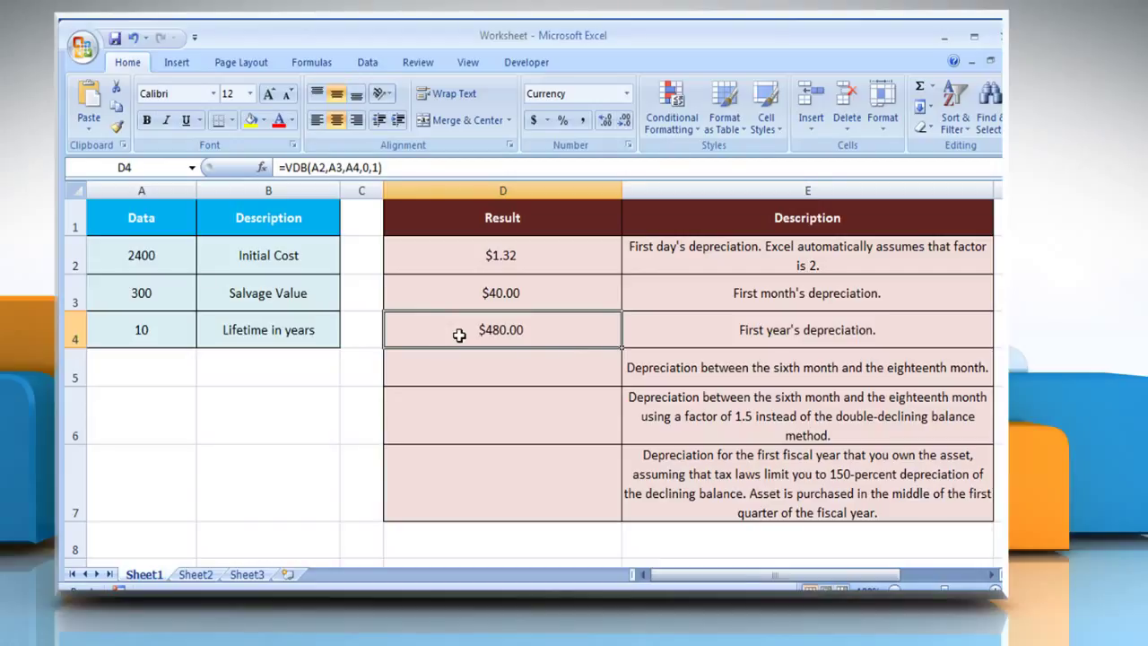
Enter =VDB(A2,A3,A4*12,6,18) in D5 for months six to eighteen, $396.31
click(574, 371)
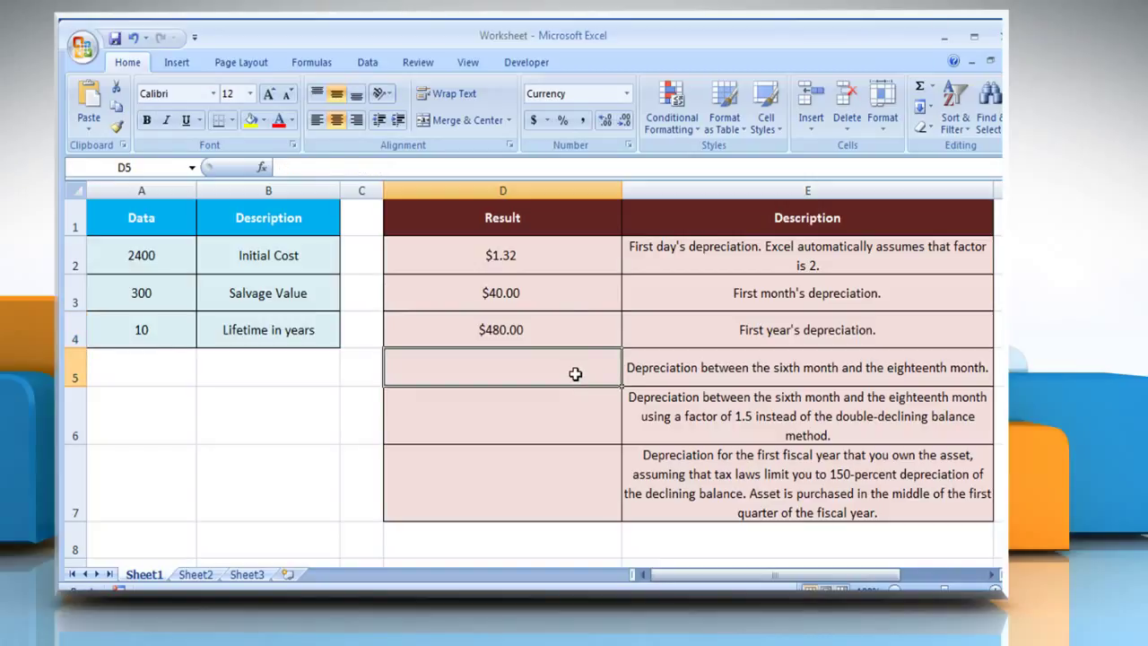
text(=V)
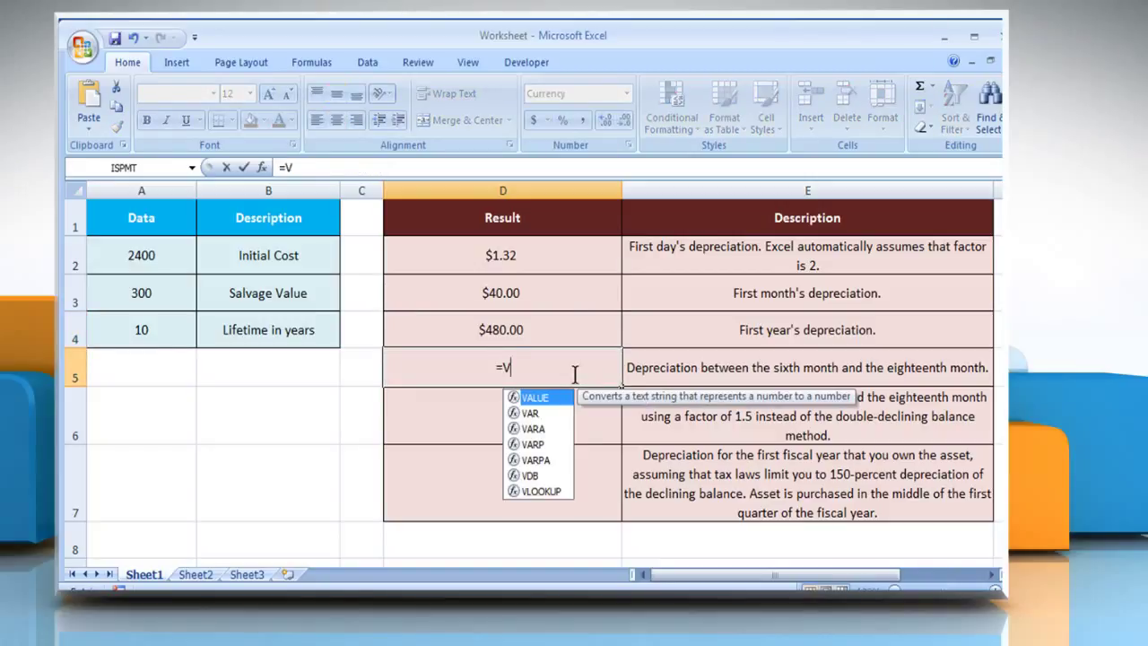
text(DB()
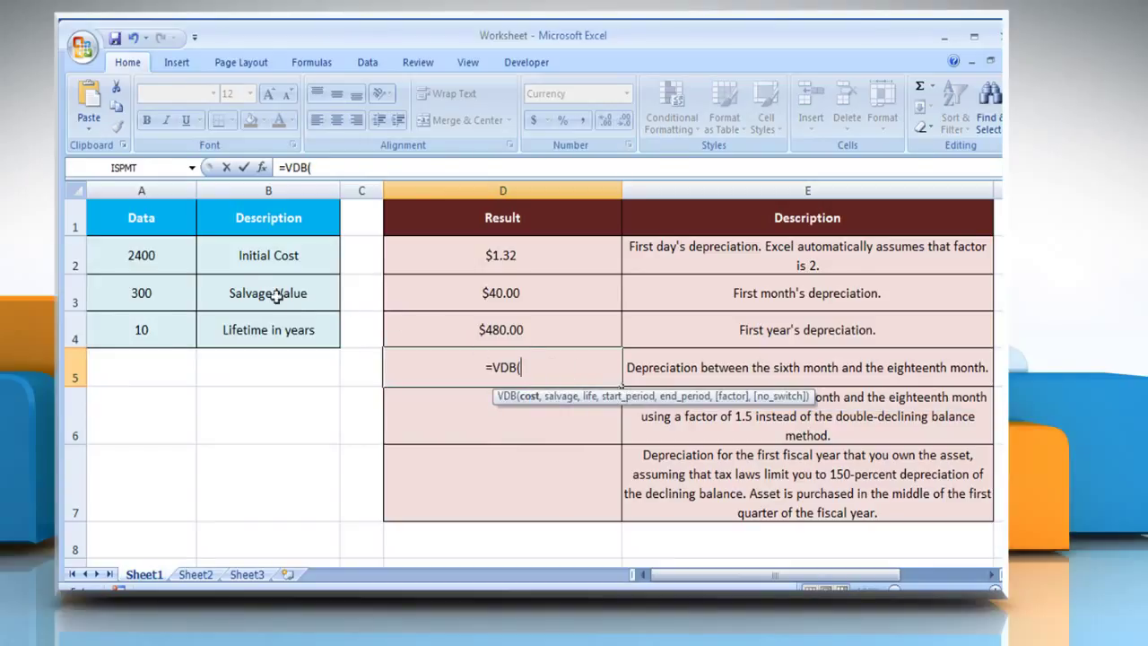
click(177, 261)
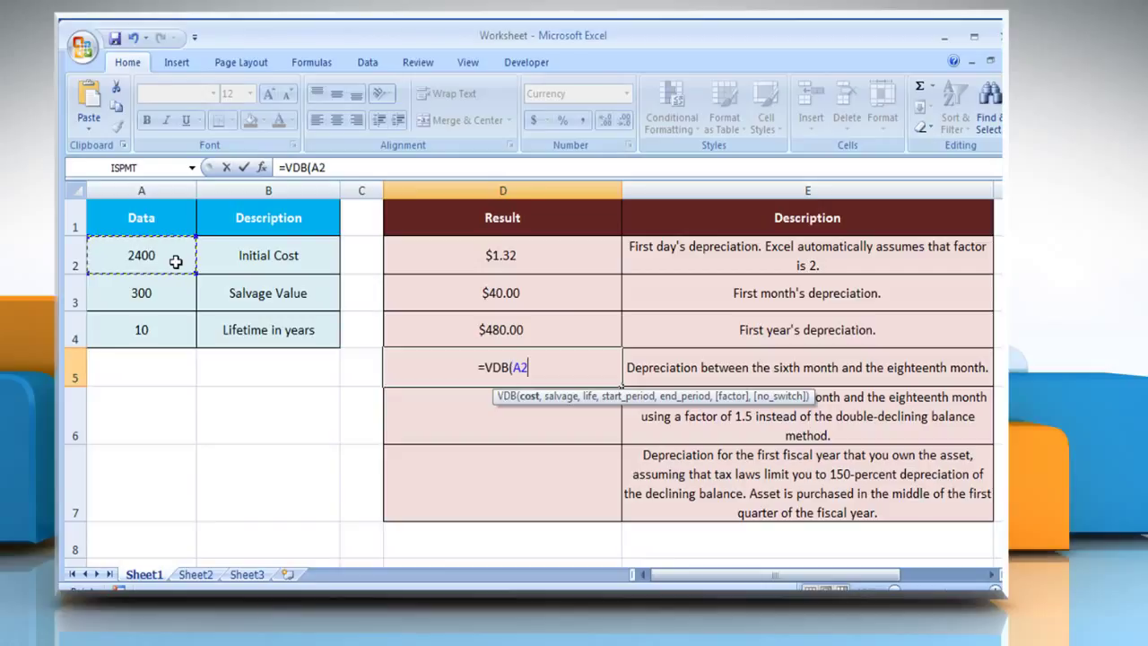
text(,)
click(171, 292)
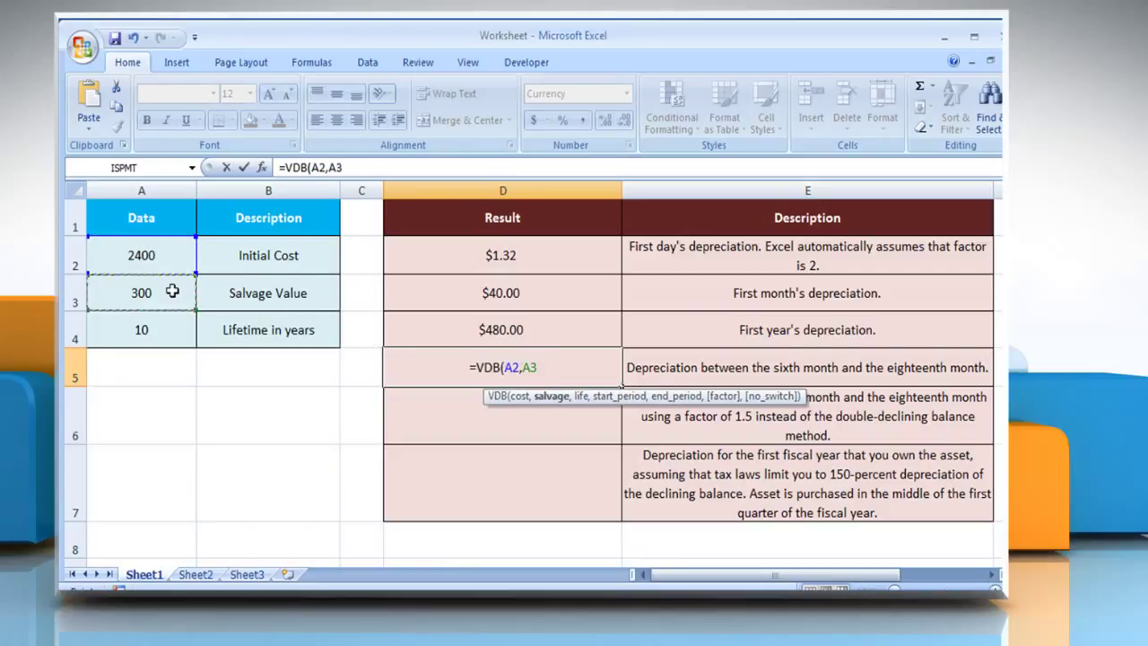
text(,)
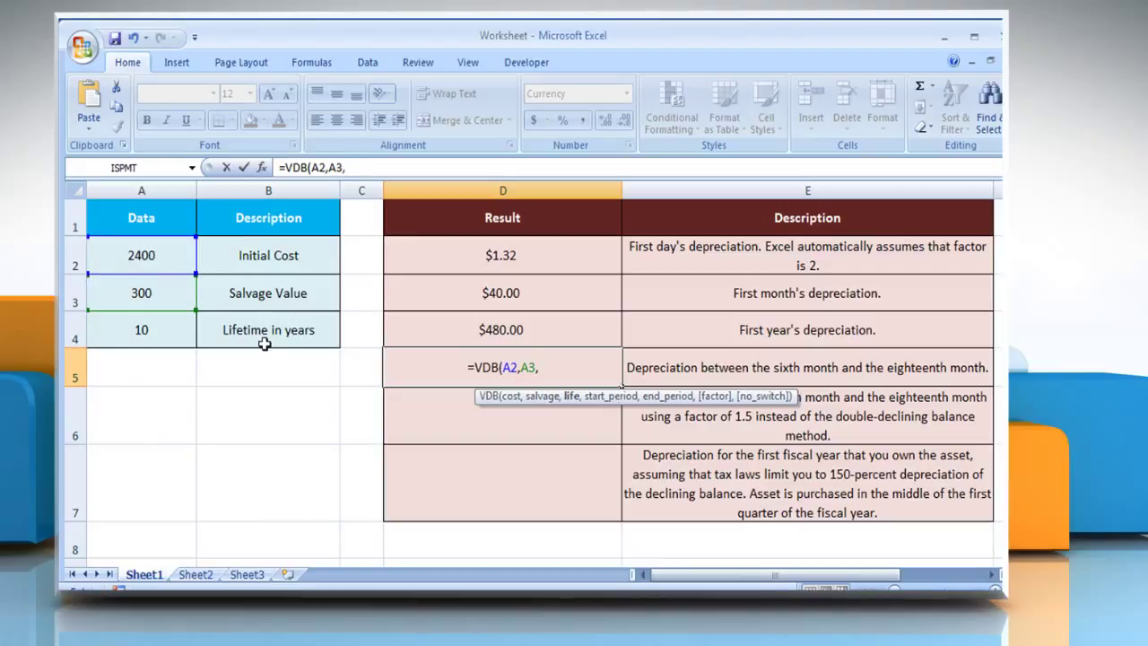
click(182, 335)
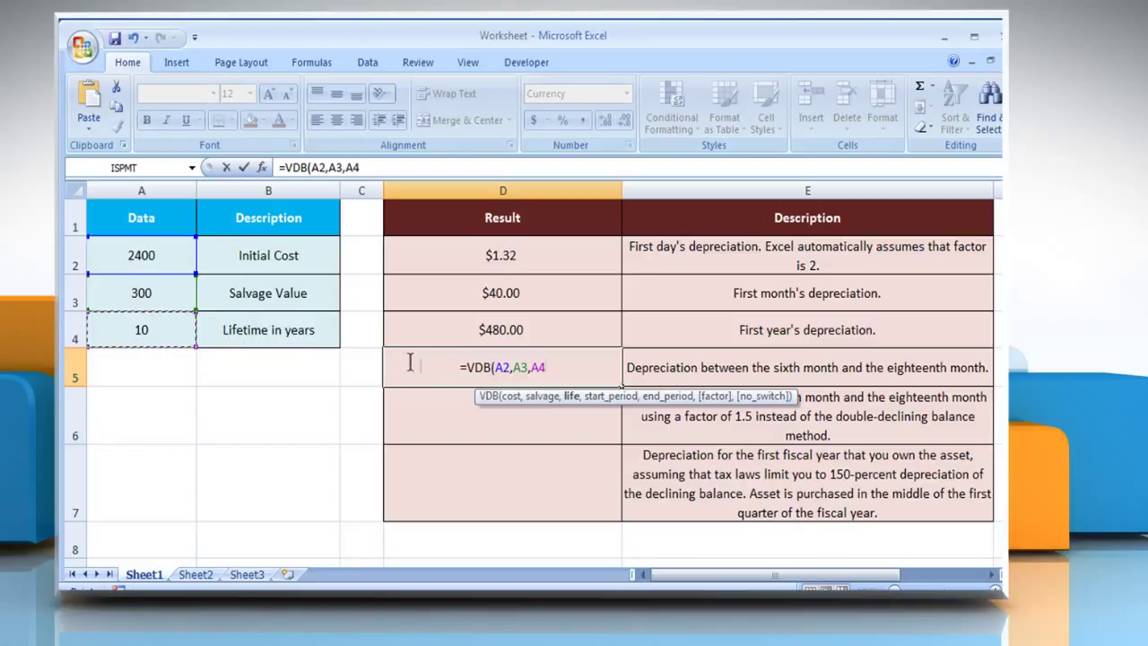
text(*1)
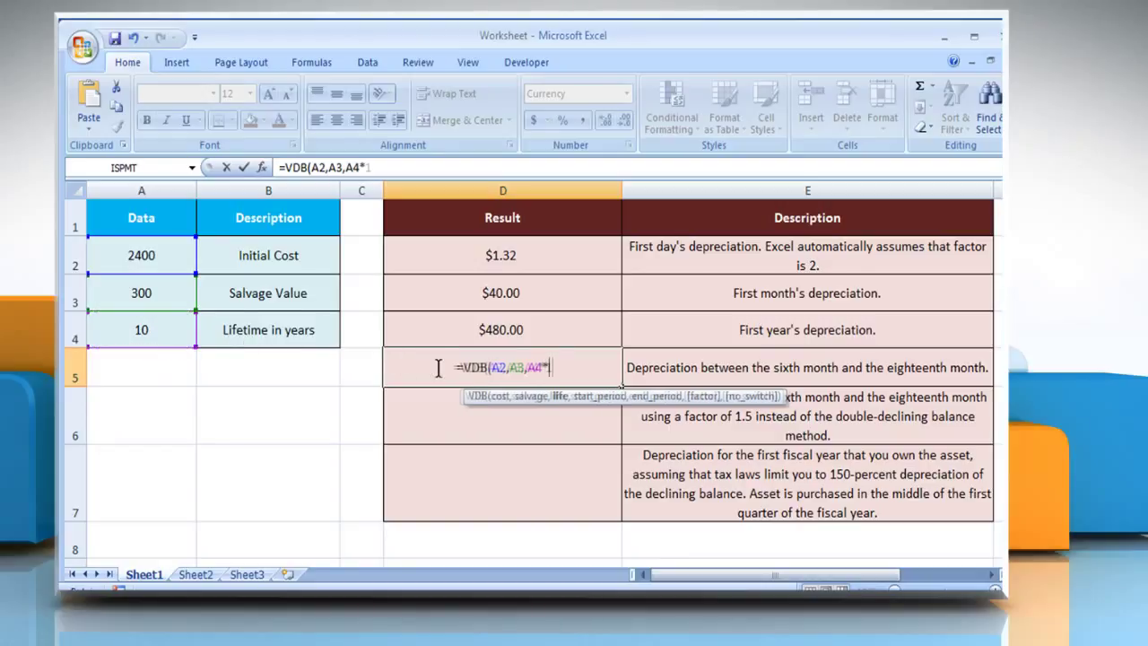
text(2,)
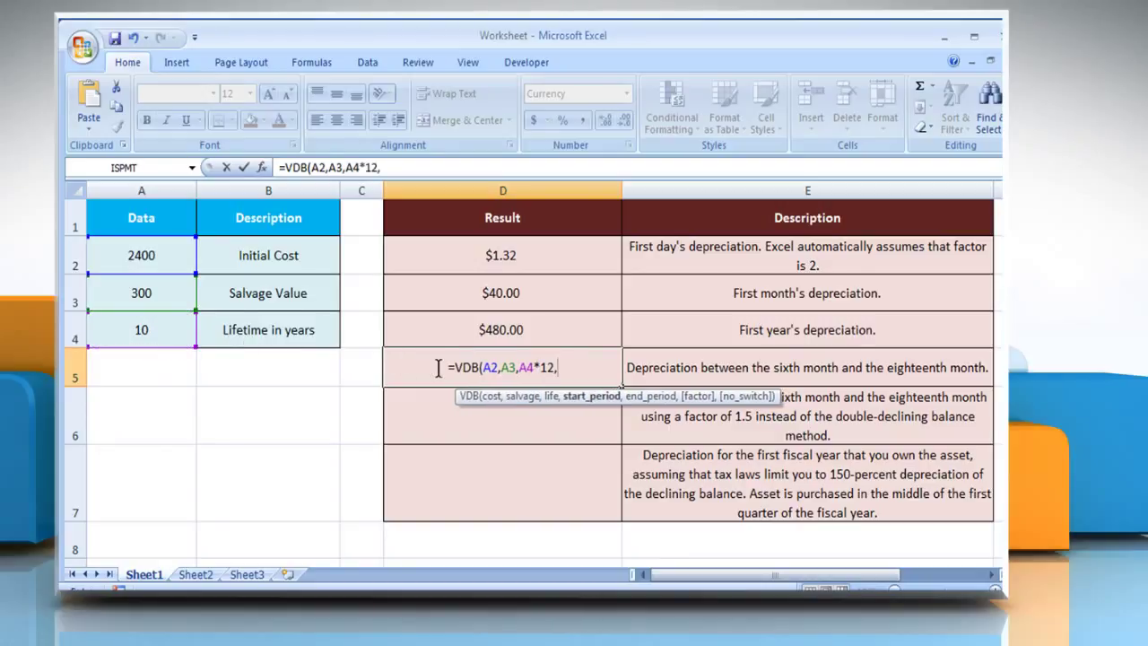
text(6,)
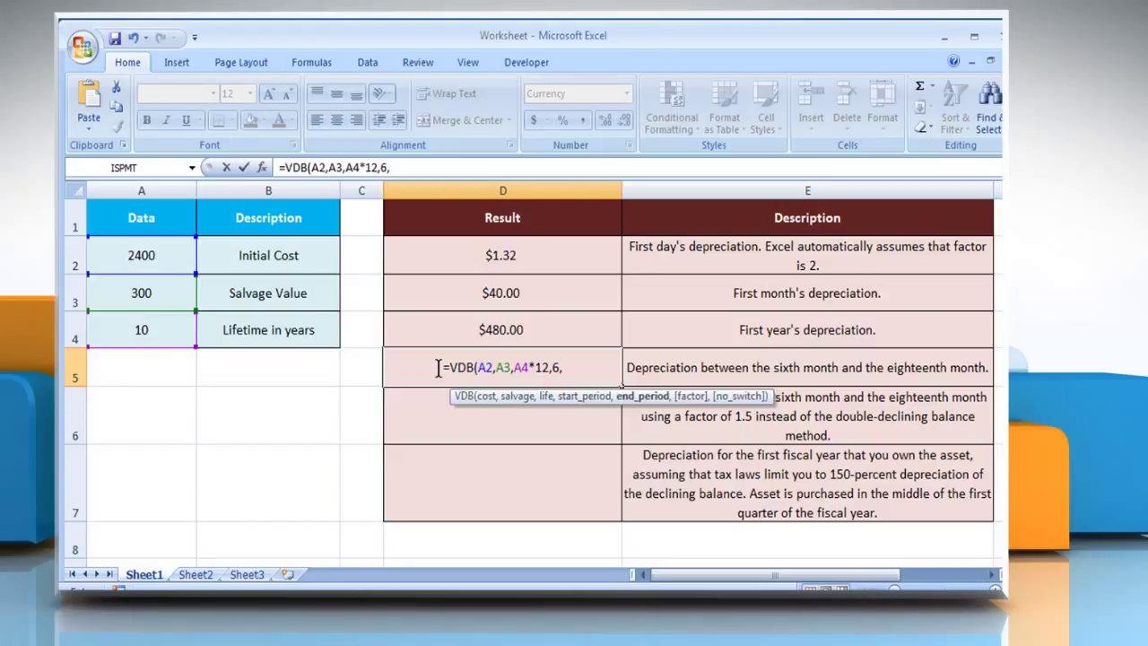
text(18)
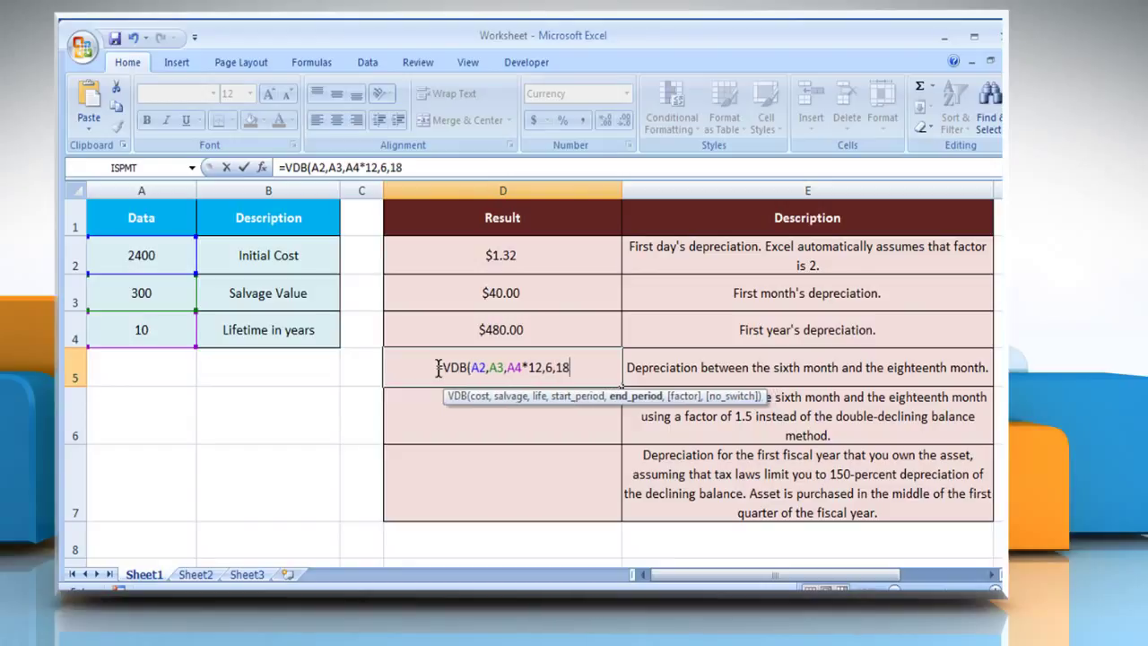
text())
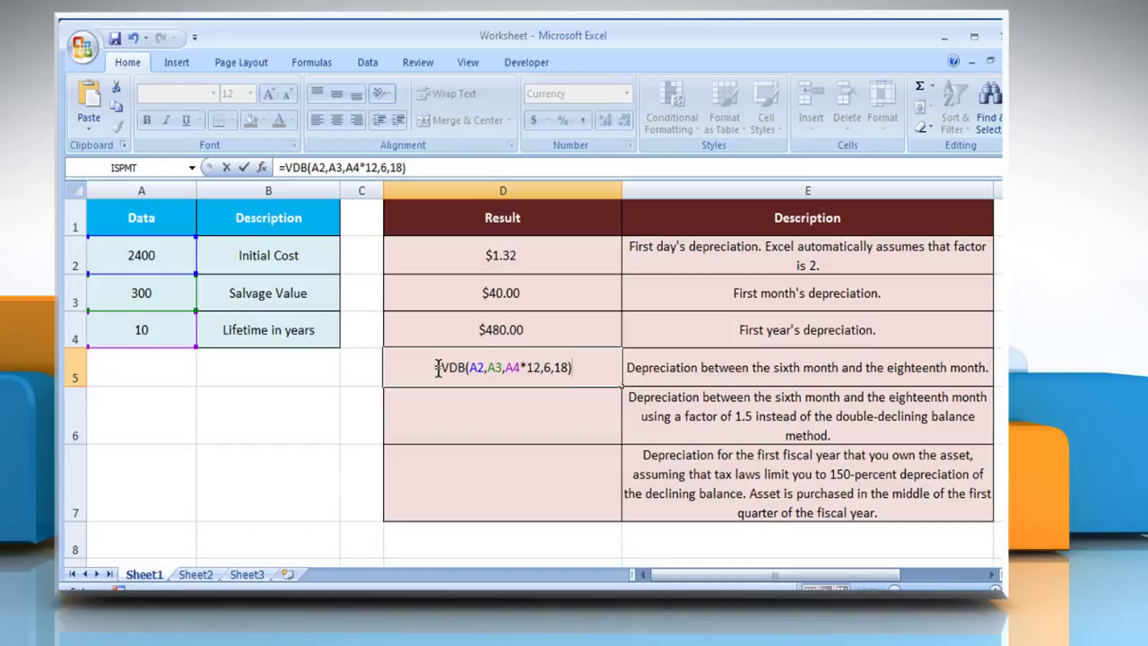
key(ctrl+Return)
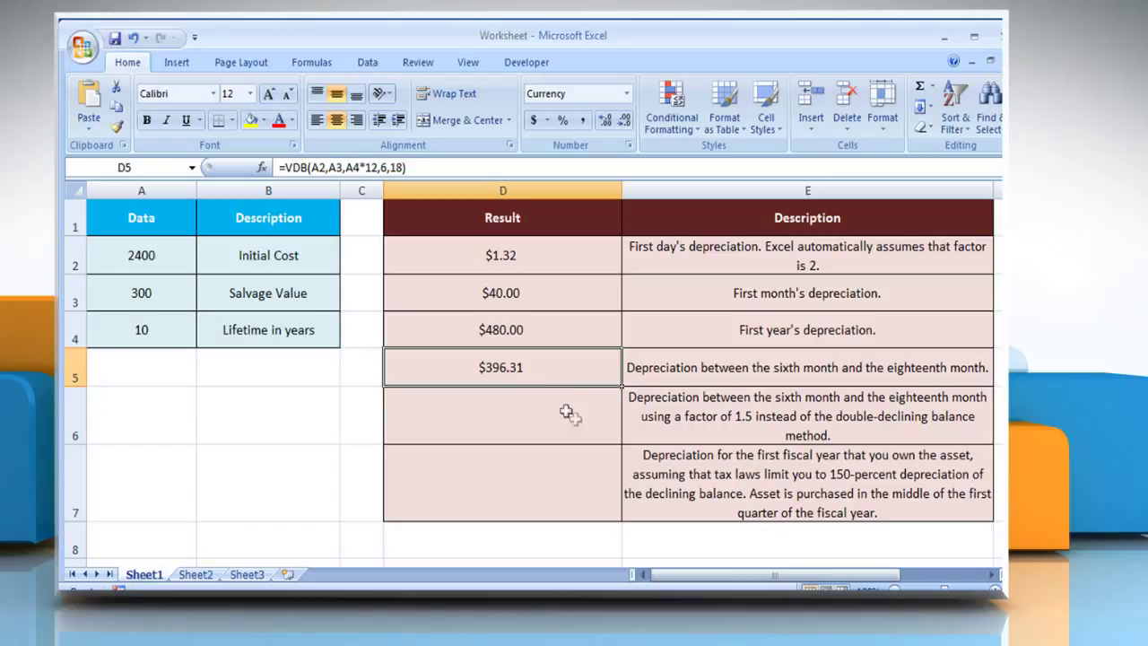
Enter =VDB(A2,A3,A4*12,6,18,1.5) in D6, giving $311.81 with factor 1.5
click(533, 425)
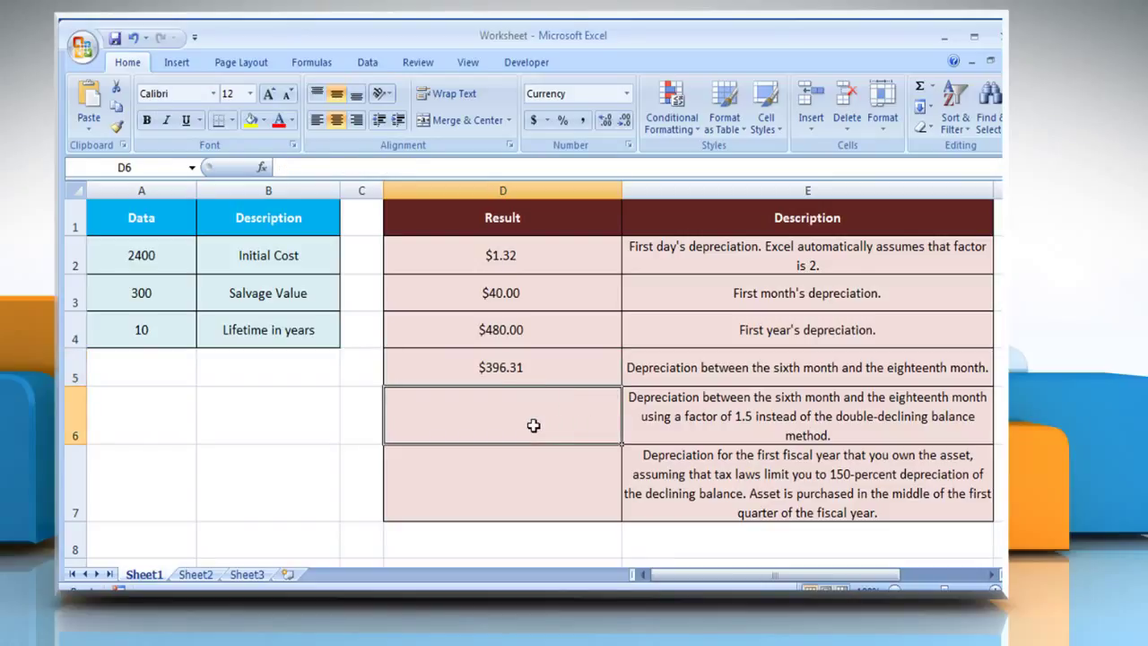
text(=)
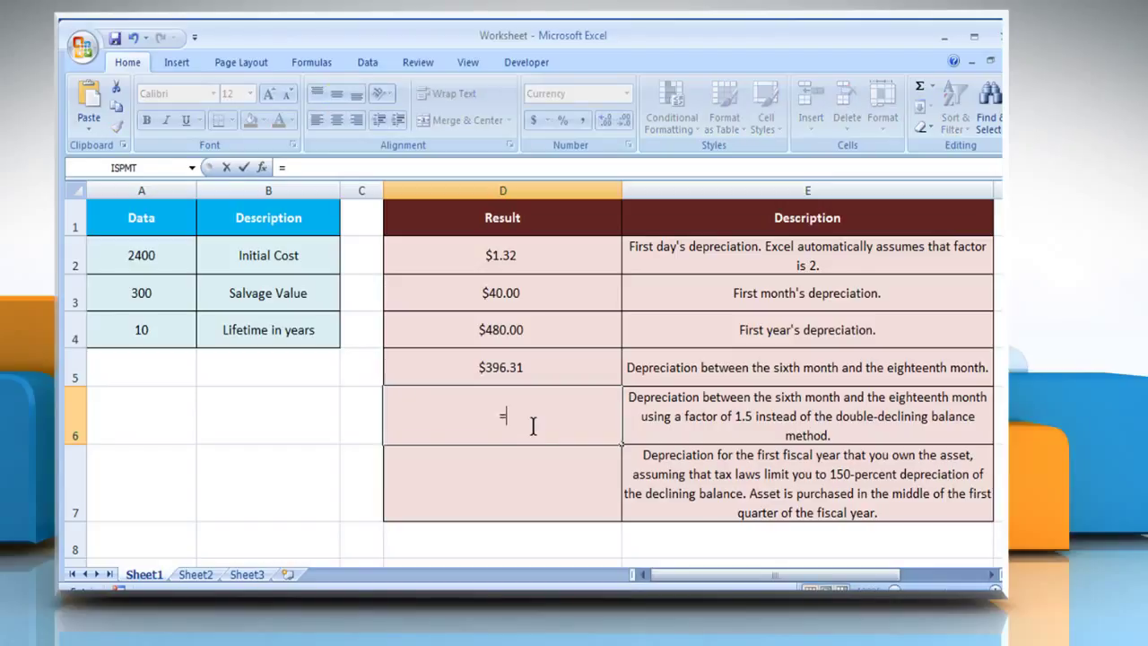
text(VDB()
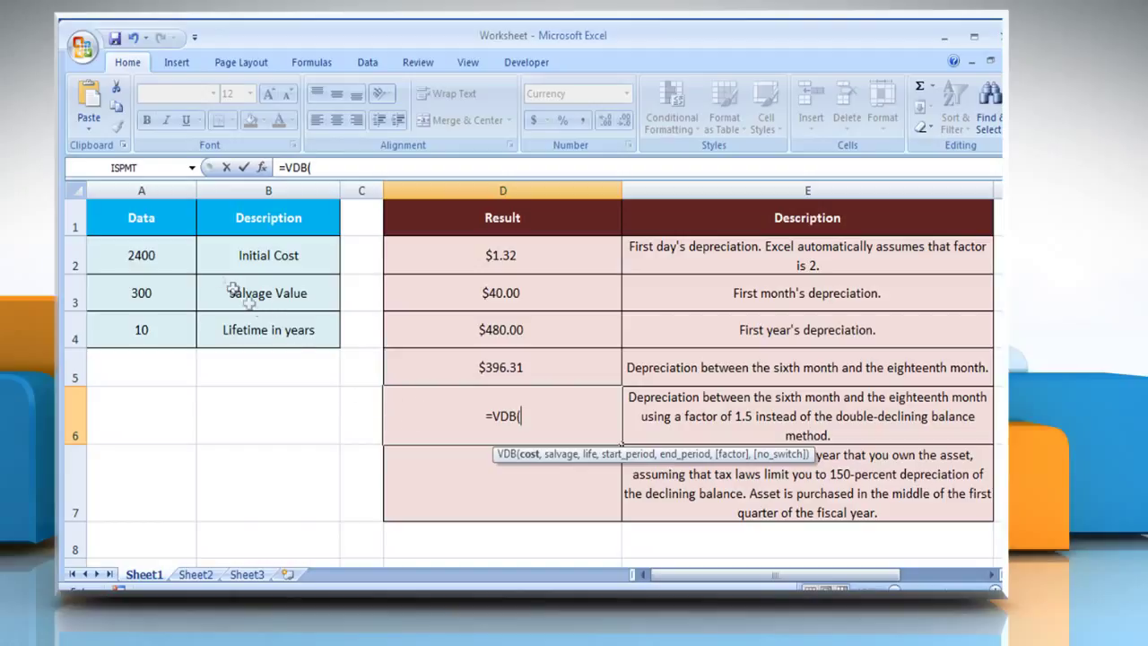
click(181, 267)
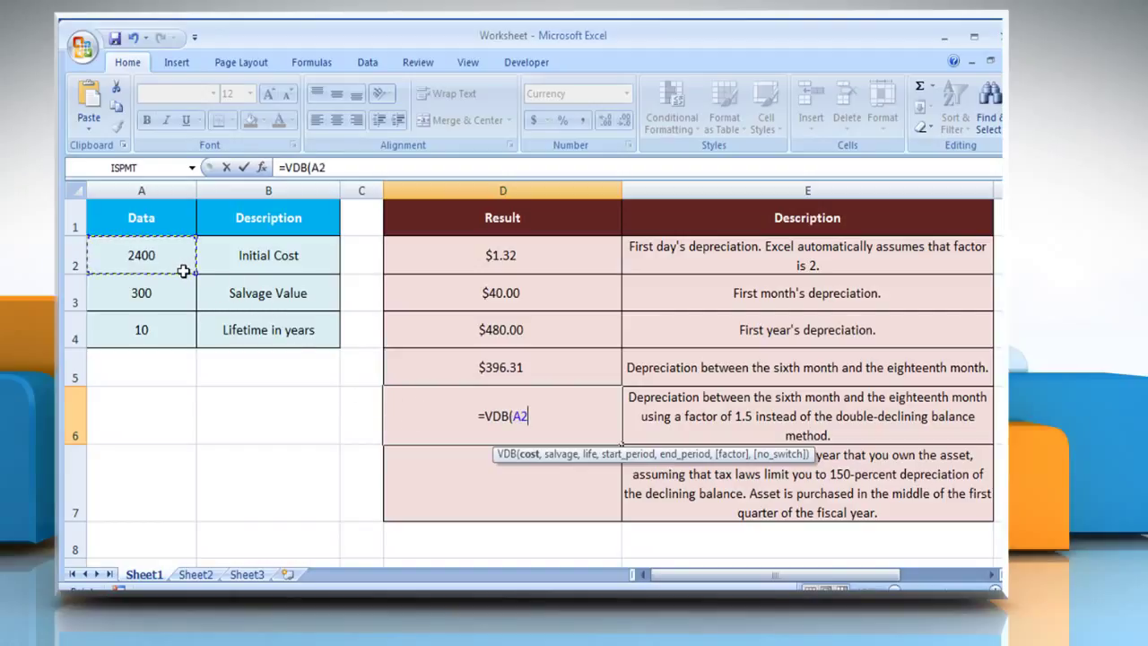
text(,)
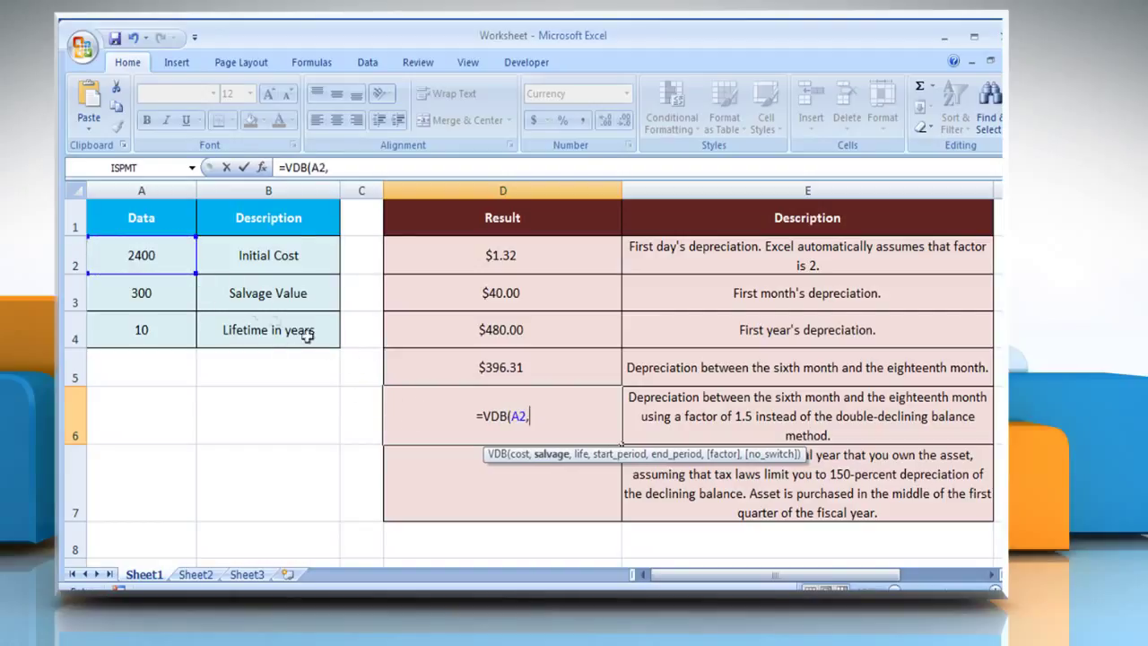
click(175, 299)
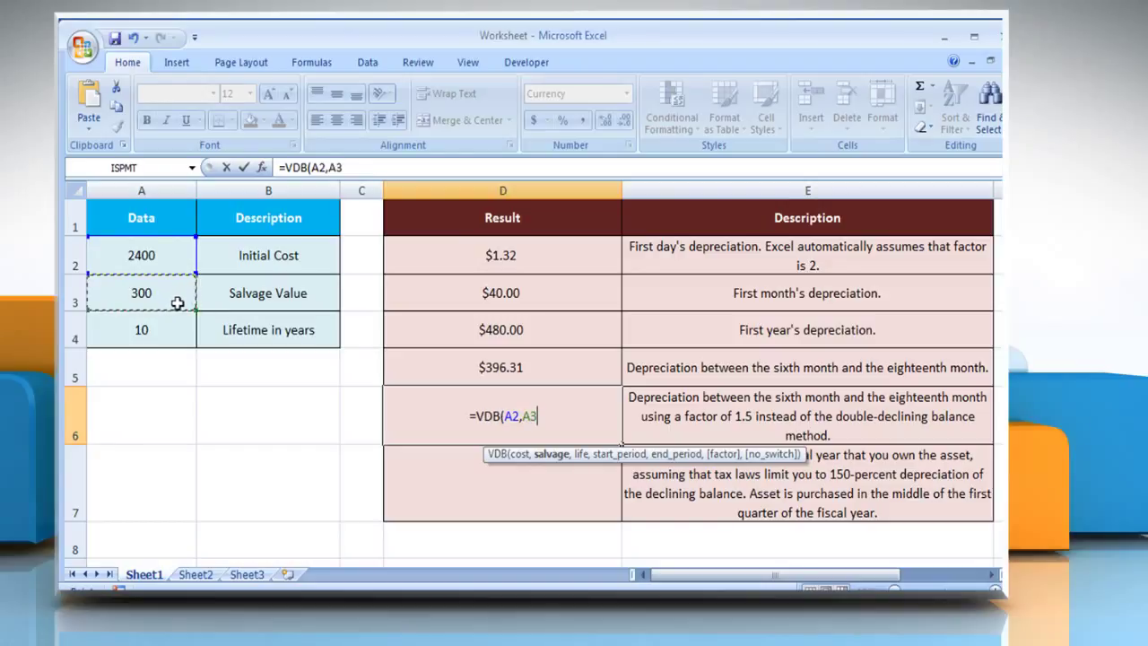
text(,)
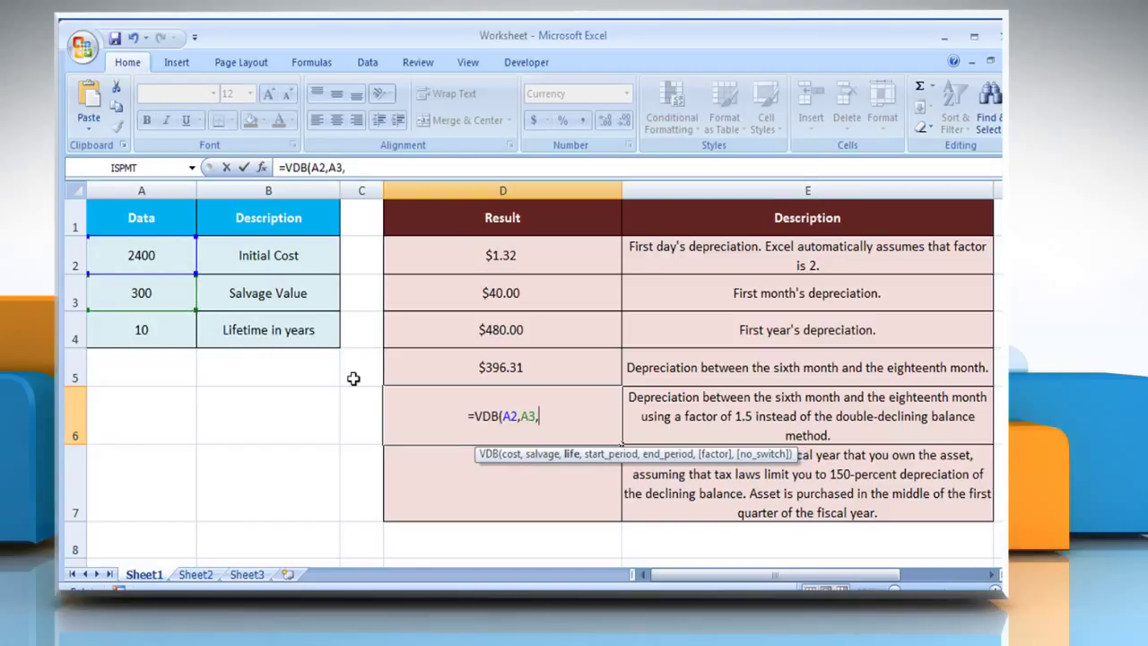
click(179, 329)
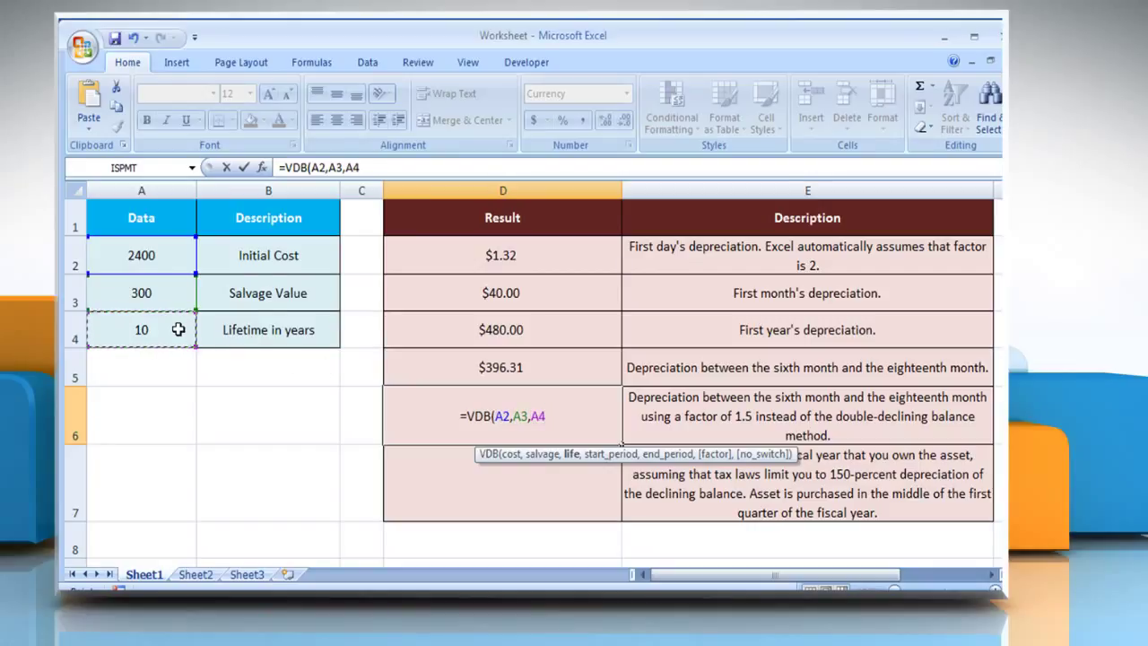
text(*12,)
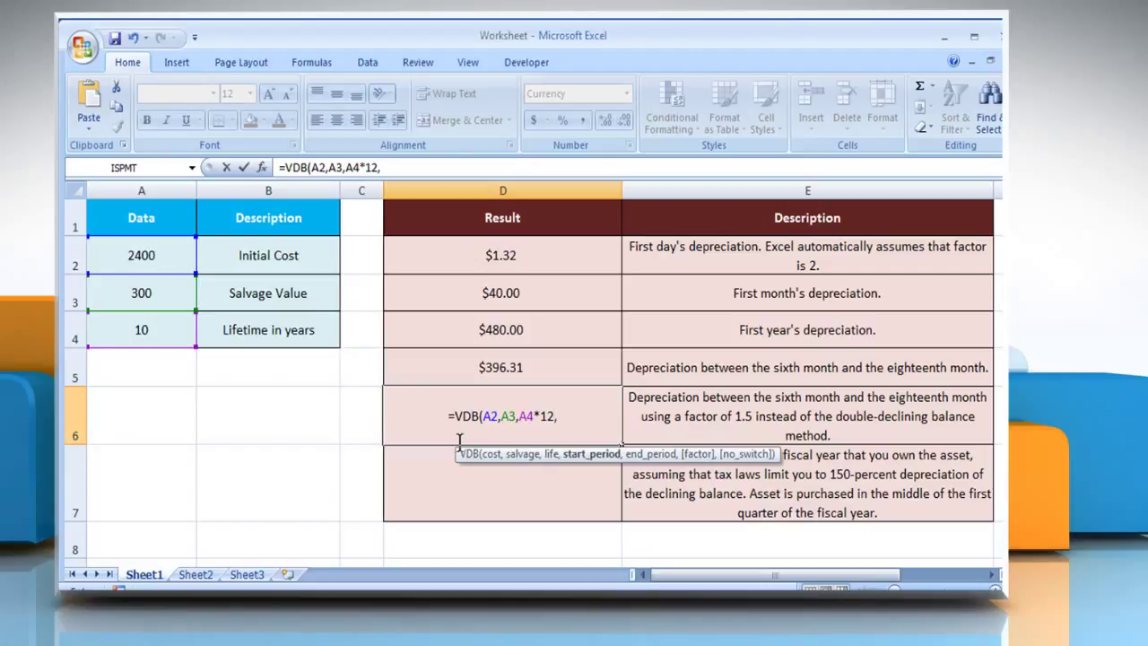
text(6)
text(,18,)
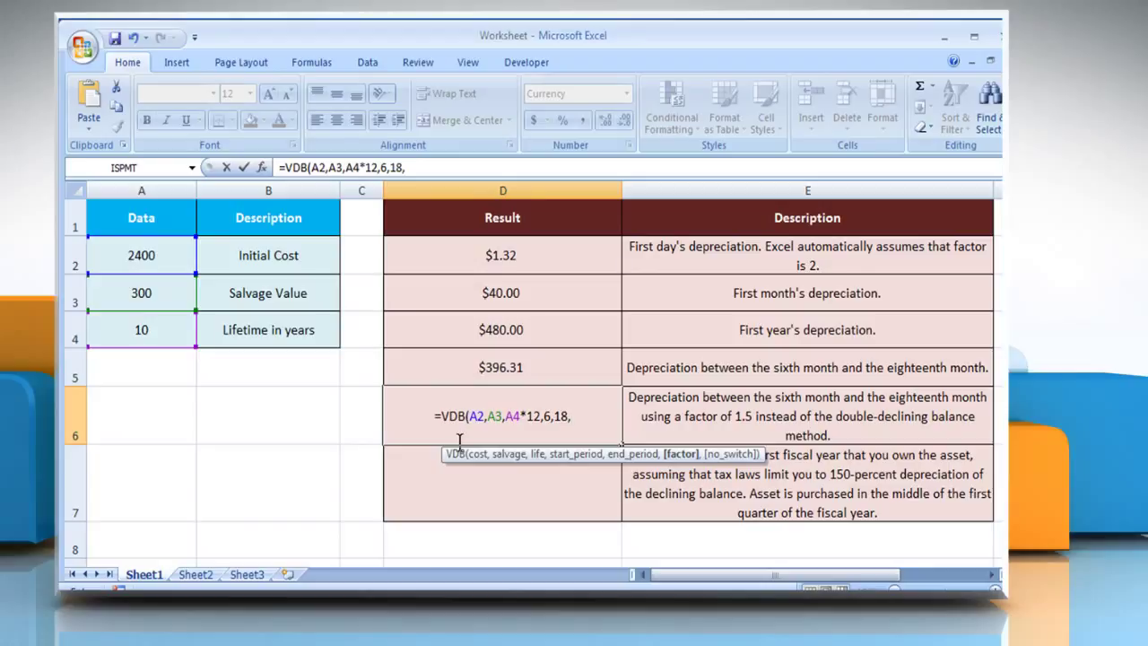
text(1.)
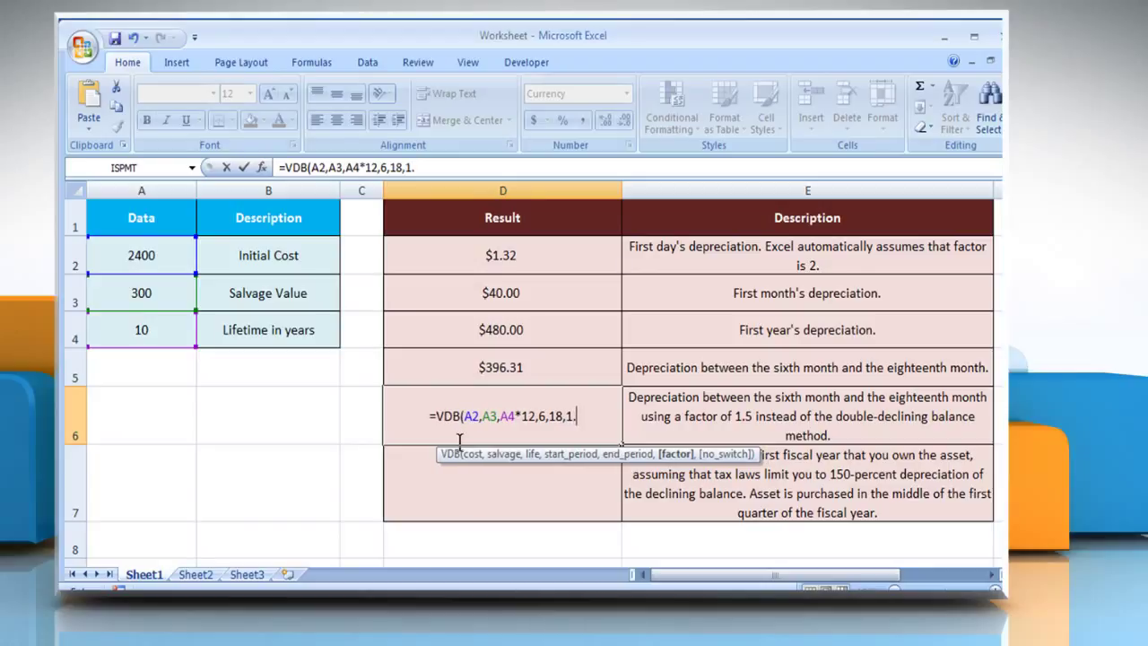
text(5))
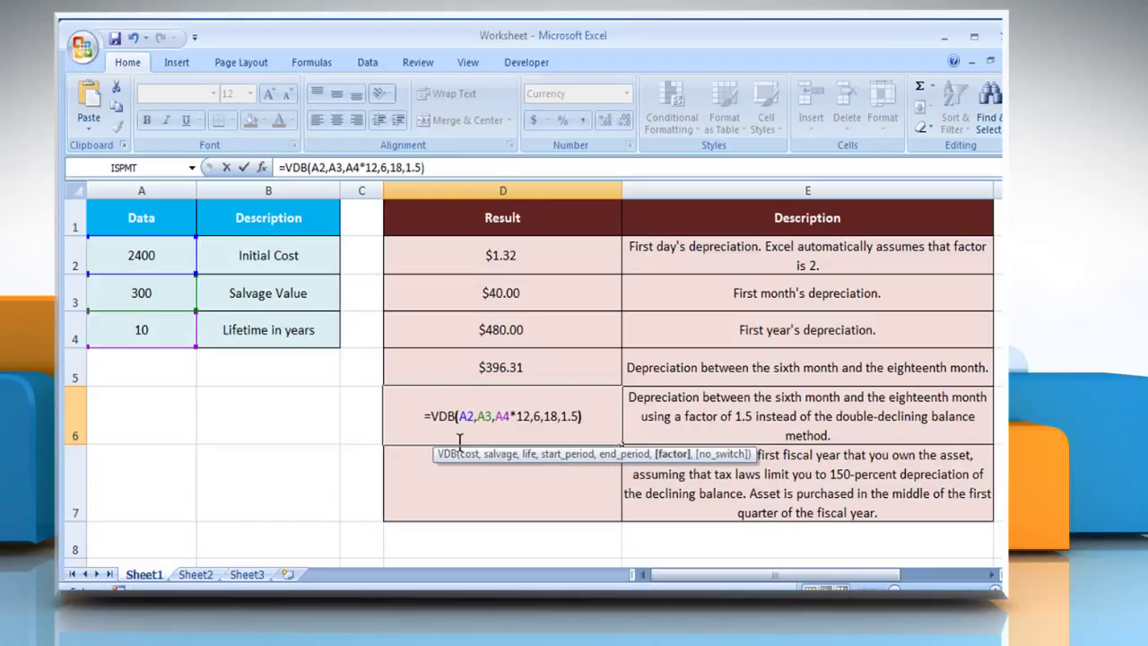
key(Return)
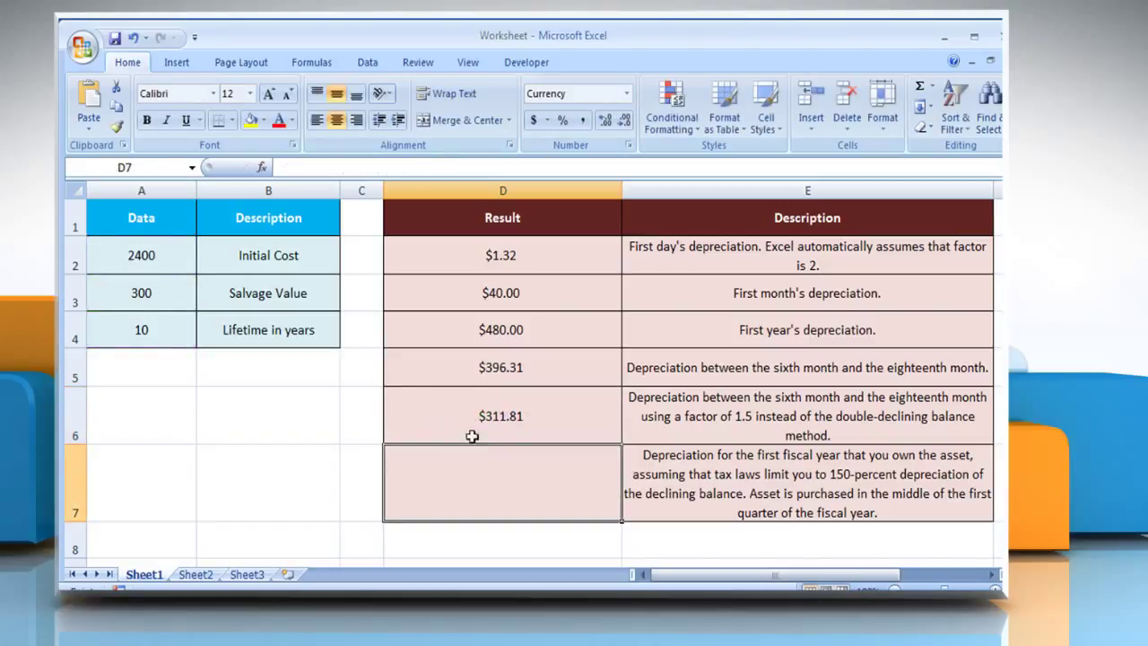
click(473, 431)
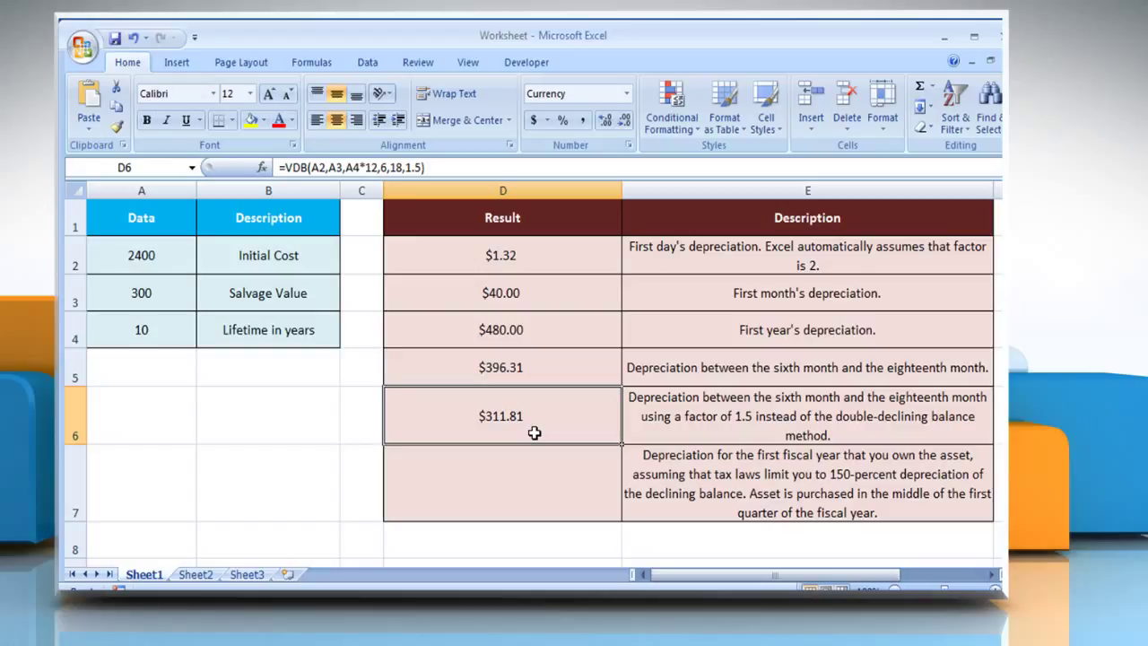
Enter =VDB(A2,A3,A4,0,0.875,1.5) in D7 for the first fiscal year, $315.00
click(536, 478)
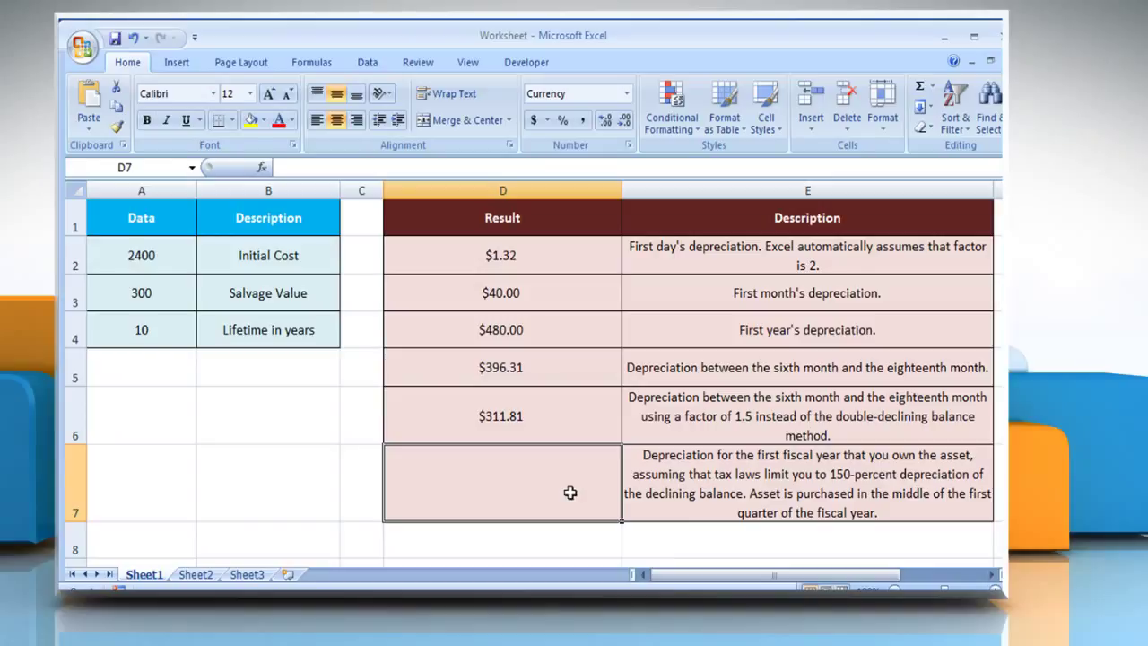
text(=VDB)
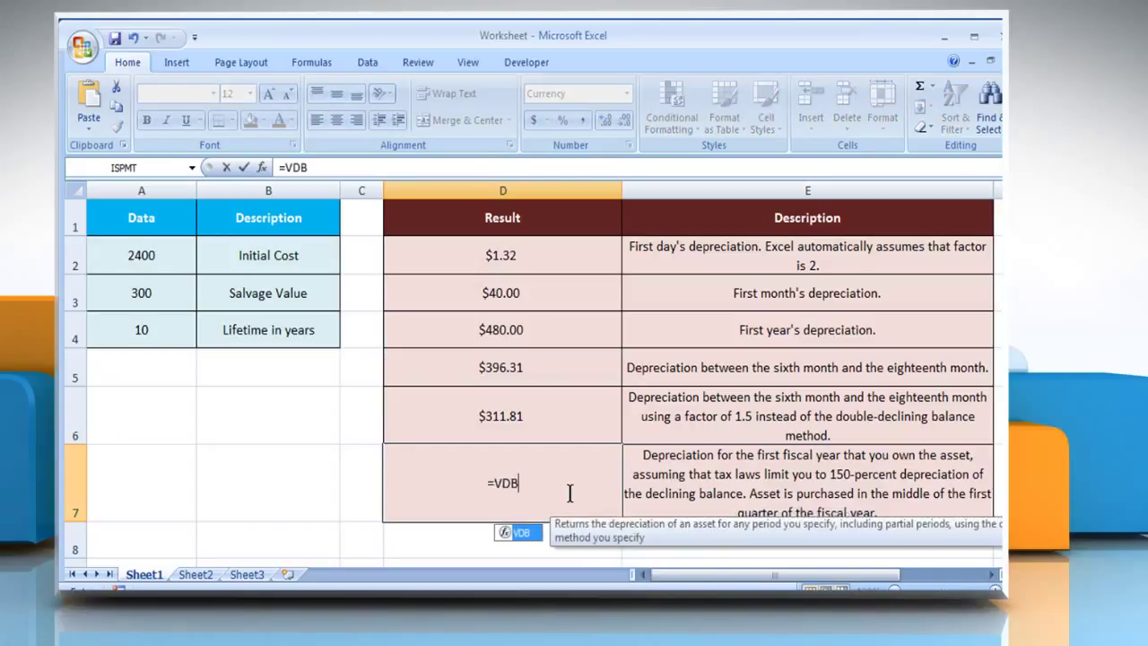
text(()
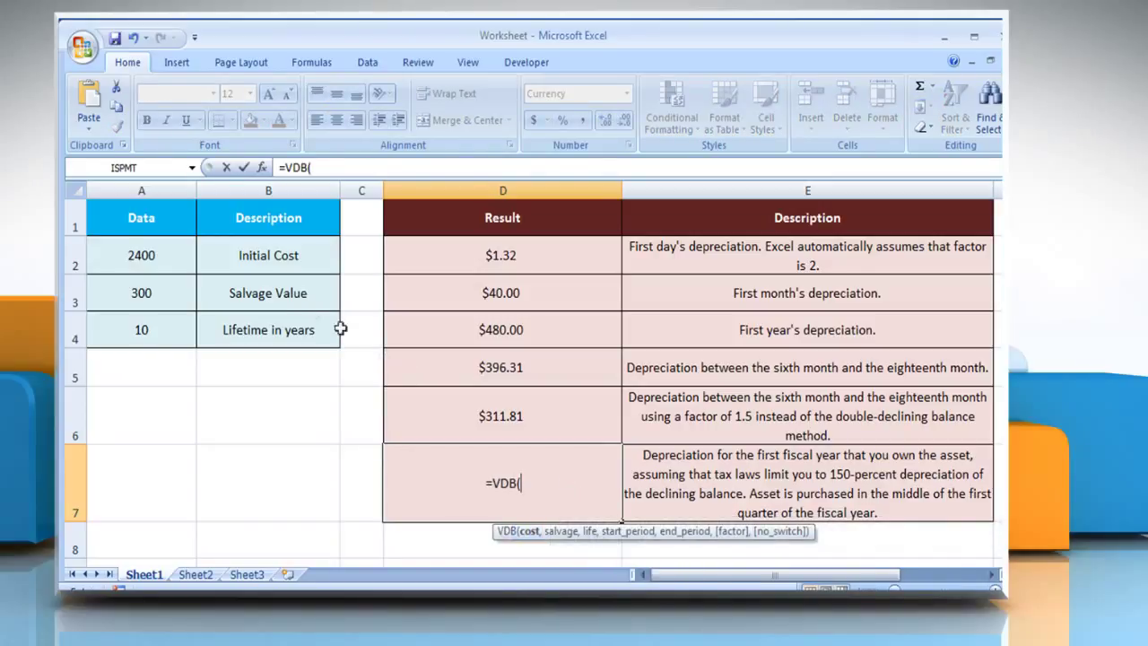
click(183, 265)
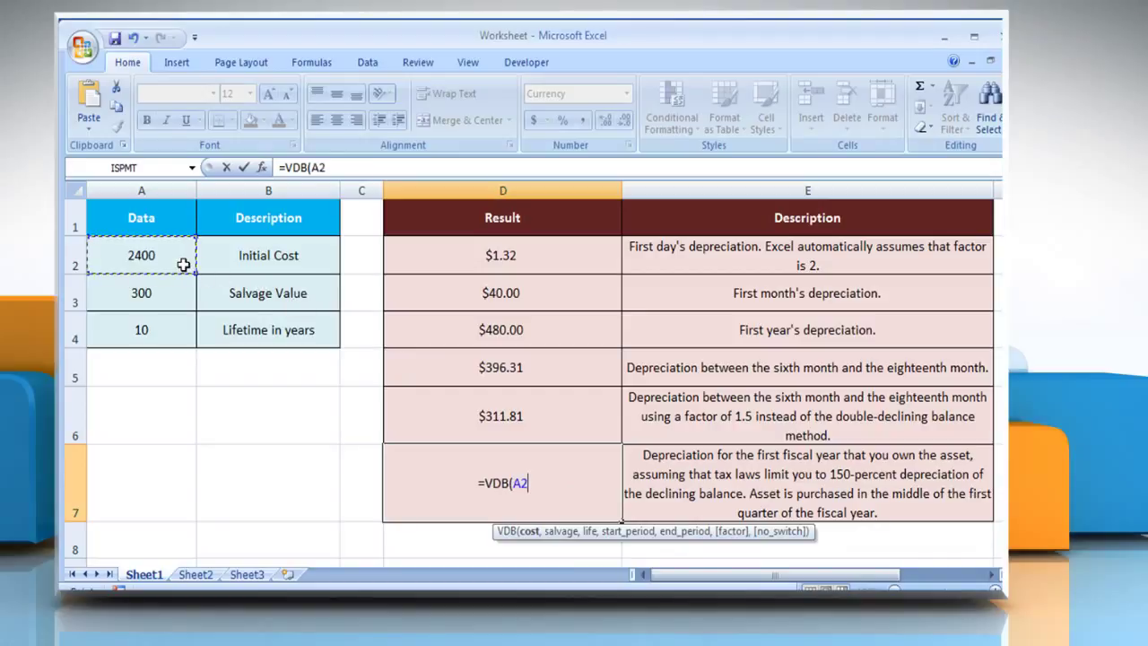
text(,)
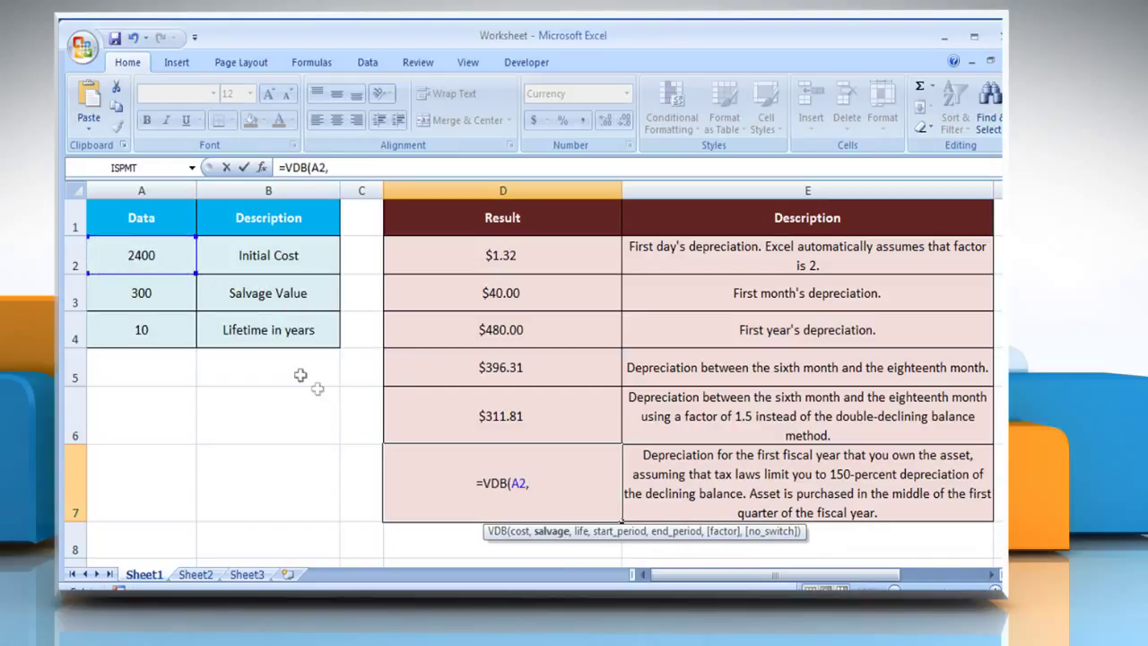
click(175, 297)
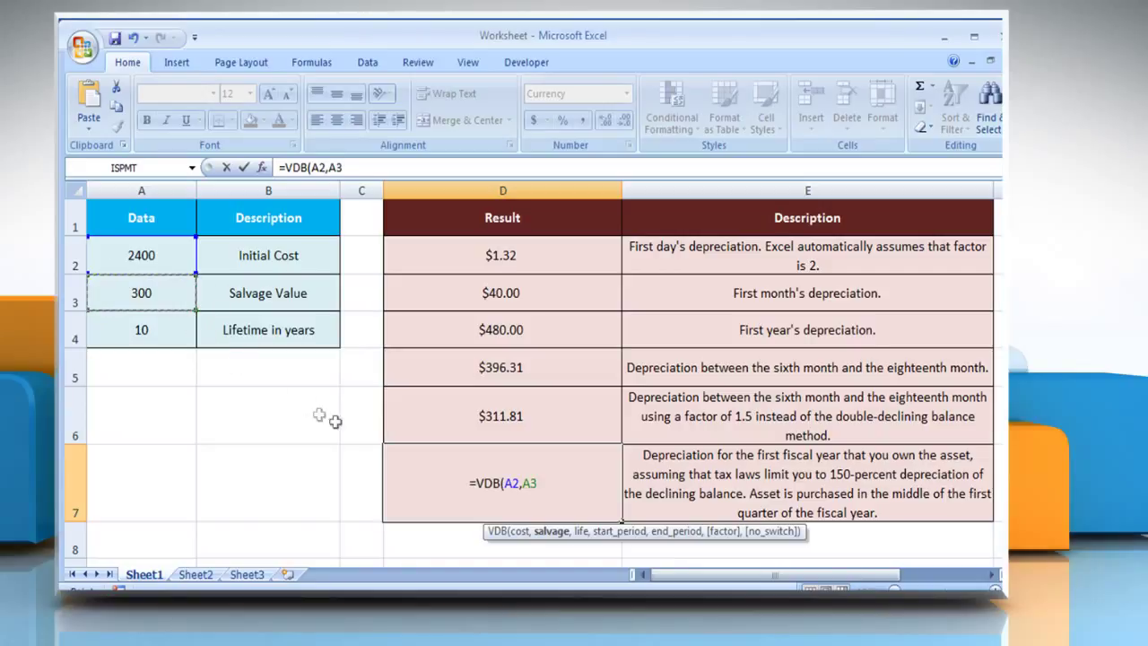
text(,)
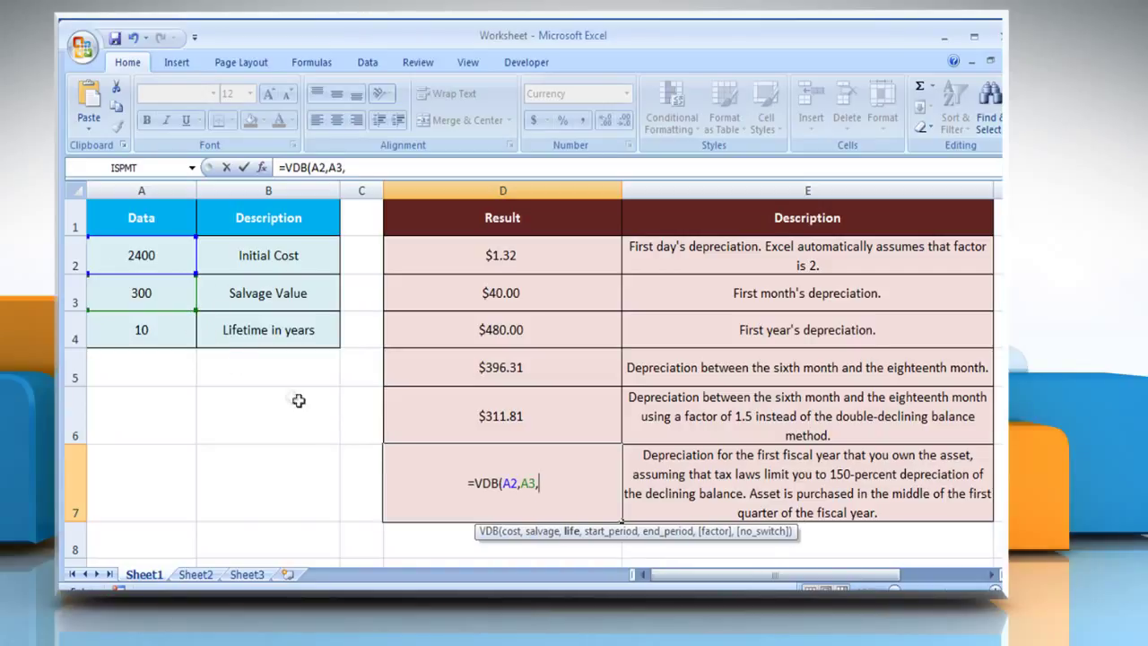
click(184, 338)
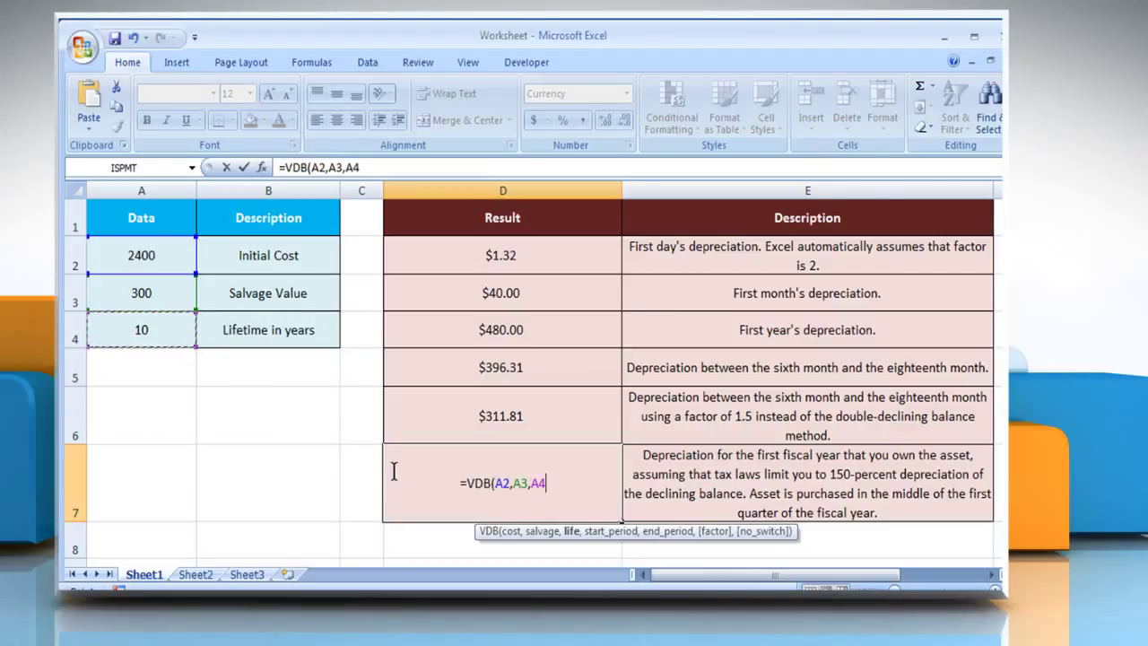
text(,0)
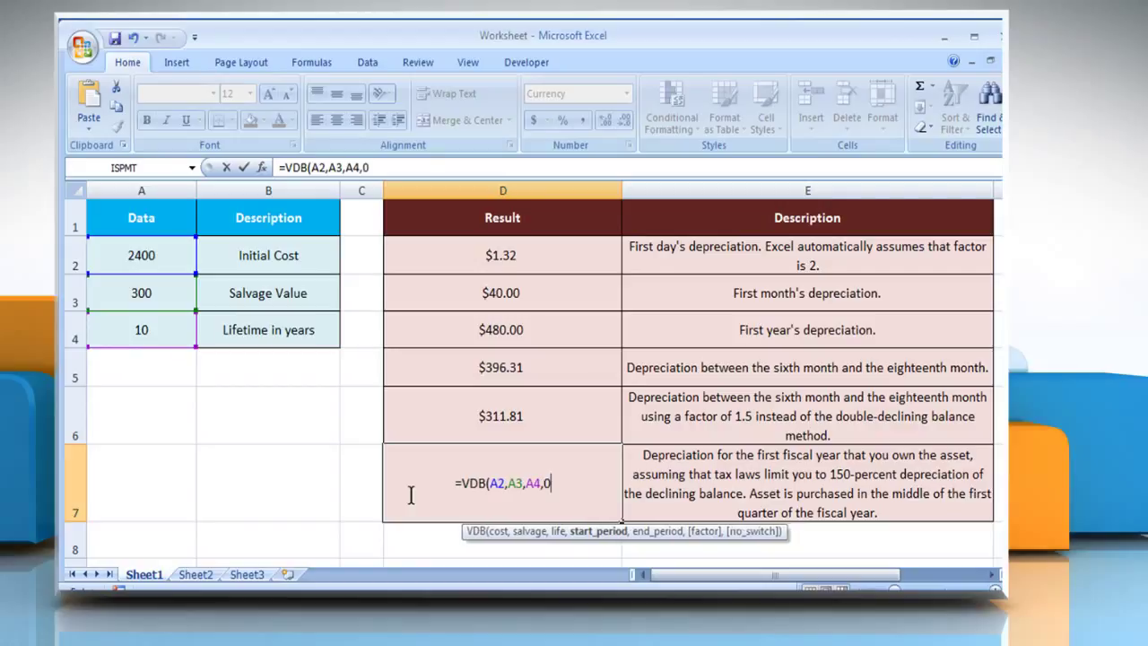
text(,0.)
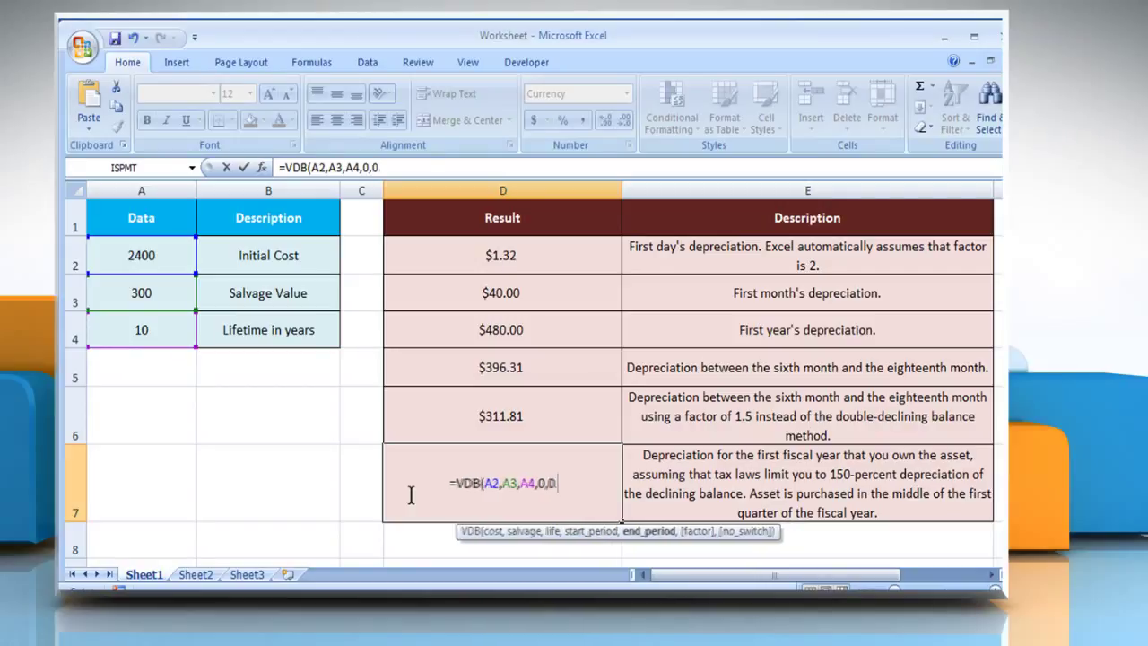
text(875,)
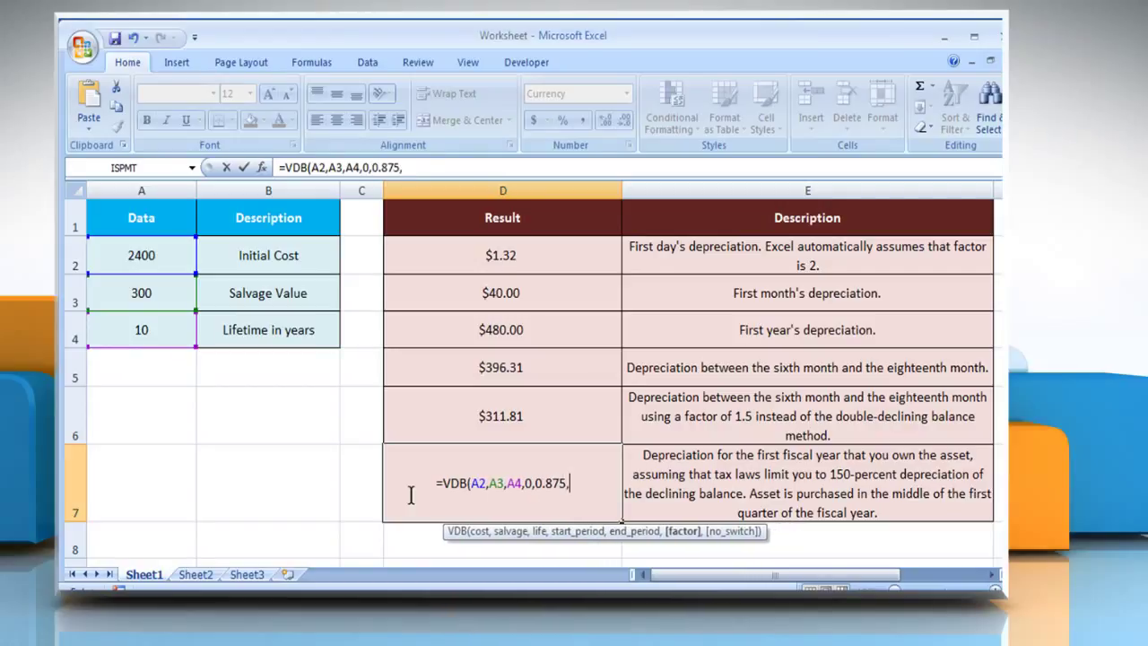
text(1.5)
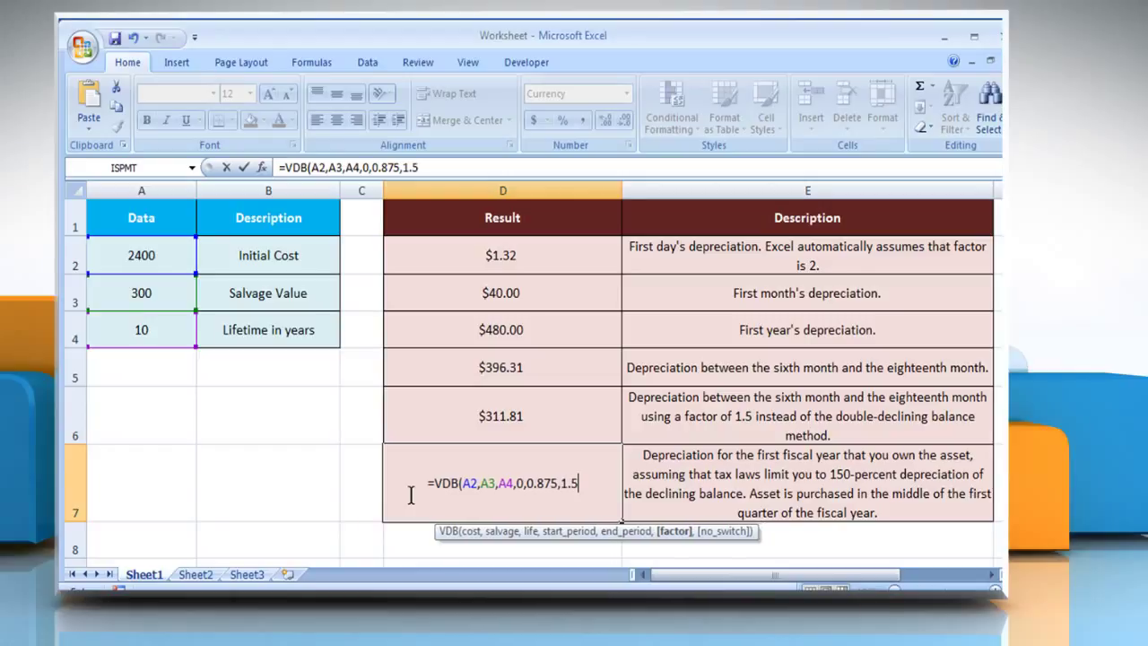
text())
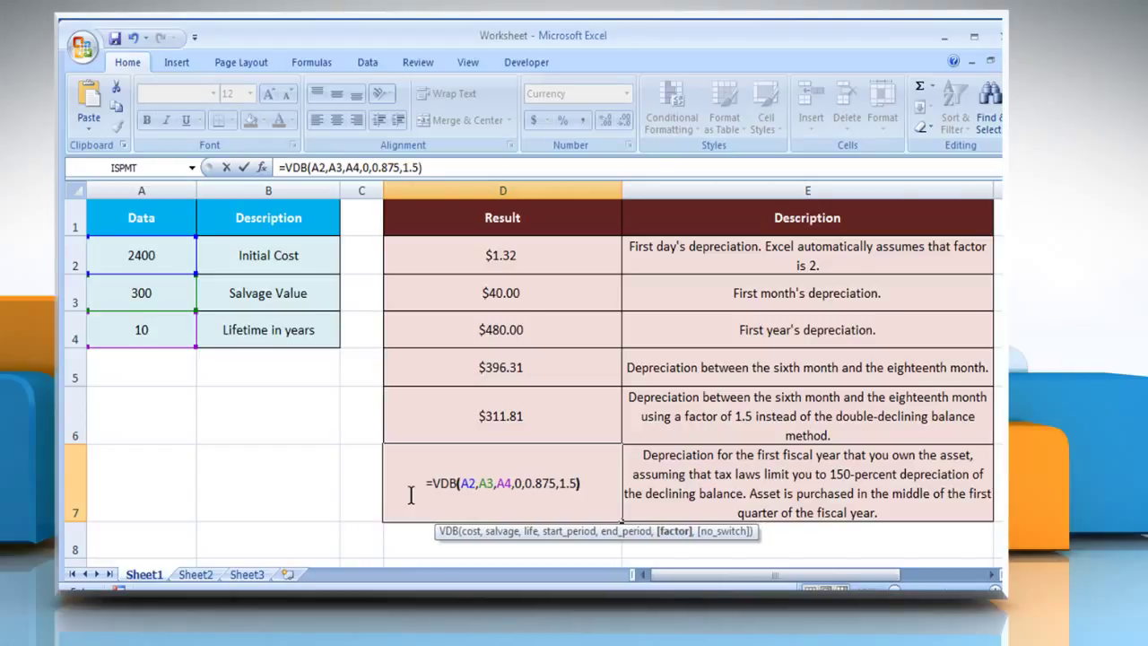
key(Return)
click(510, 510)
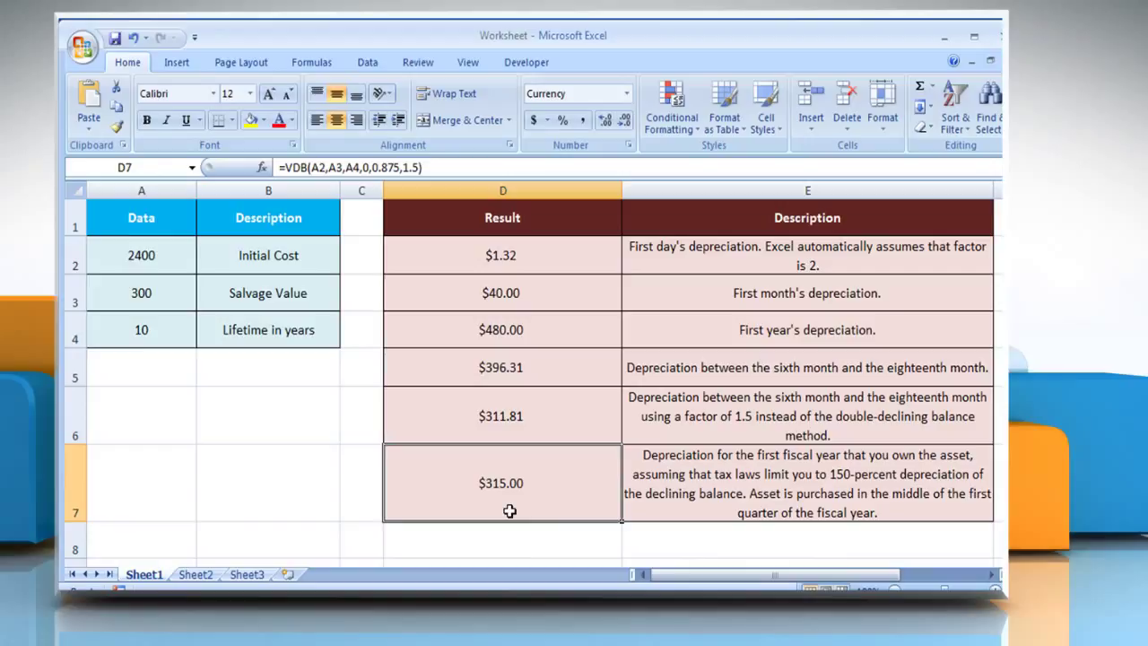